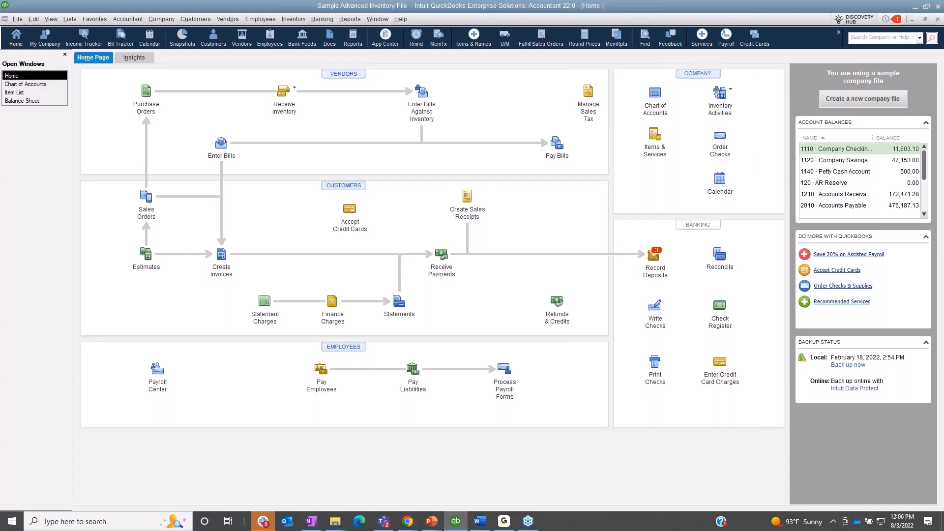
# Step: Open the Sales by Item Summary report
pyautogui.click(349, 18)
pyautogui.moveTo(383, 146)
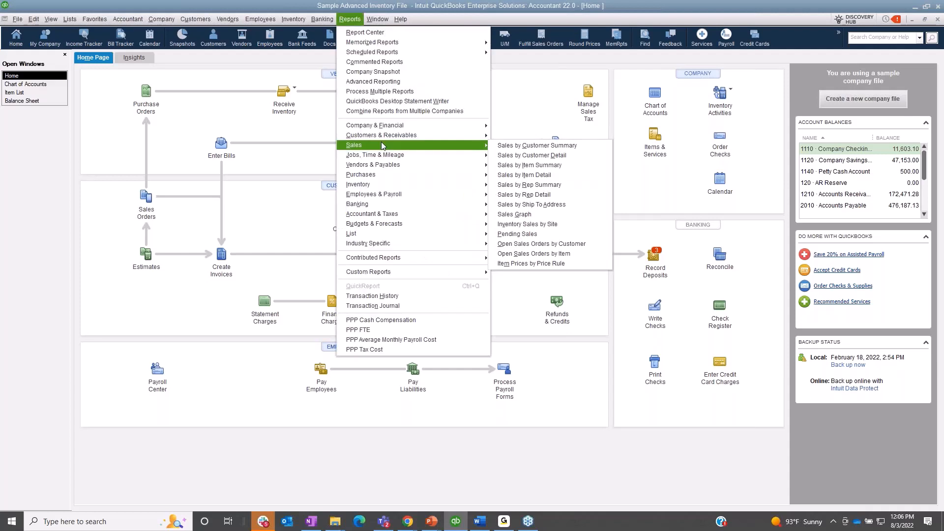
pyautogui.click(499, 166)
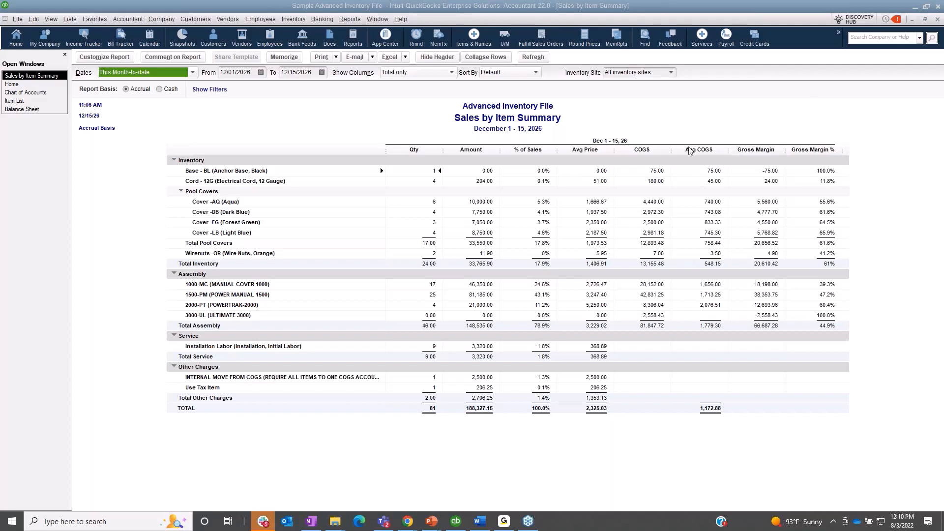
# Step: Run the Profit & Loss report with its date range set to This Fiscal Year-to-date
pyautogui.click(346, 20)
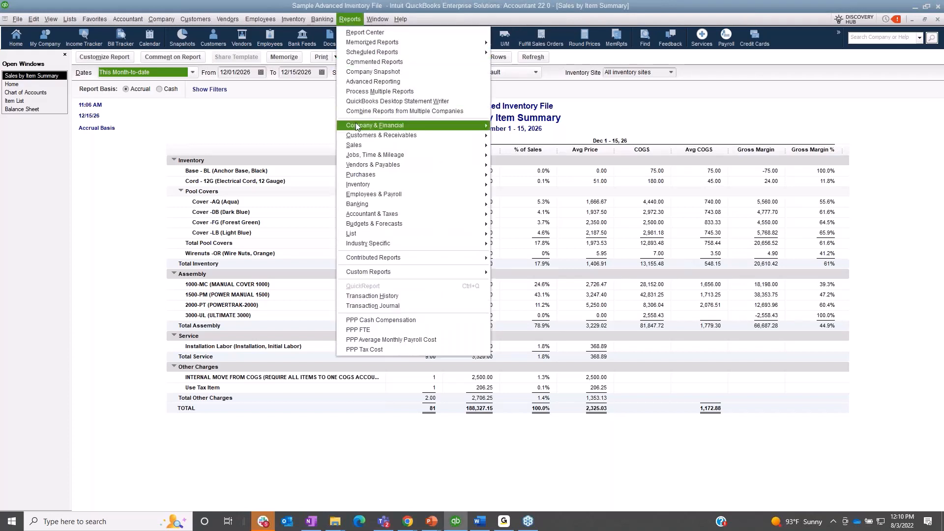
pyautogui.click(521, 127)
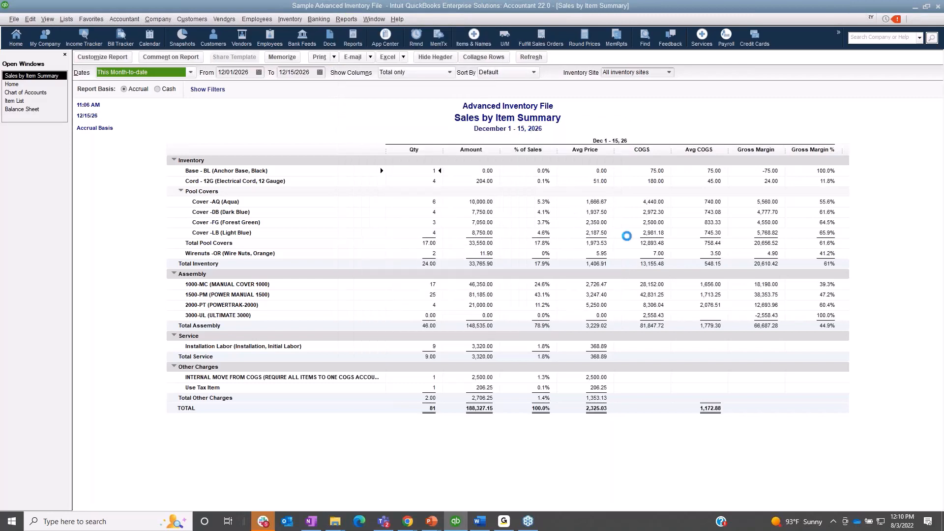
pyautogui.click(193, 72)
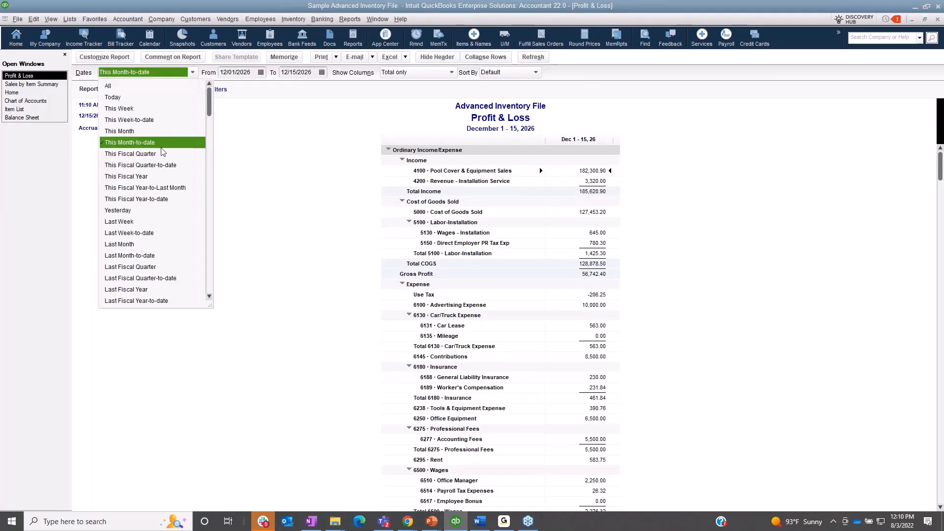
pyautogui.click(152, 199)
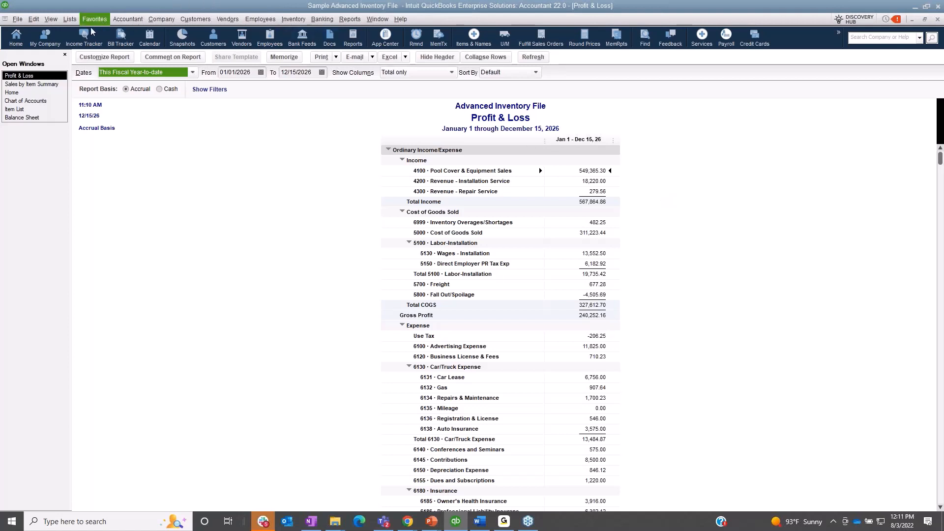
# Step: Start a new vendor bill and examine the accounts offered for expense lines and the items offered for item lines
pyautogui.click(19, 93)
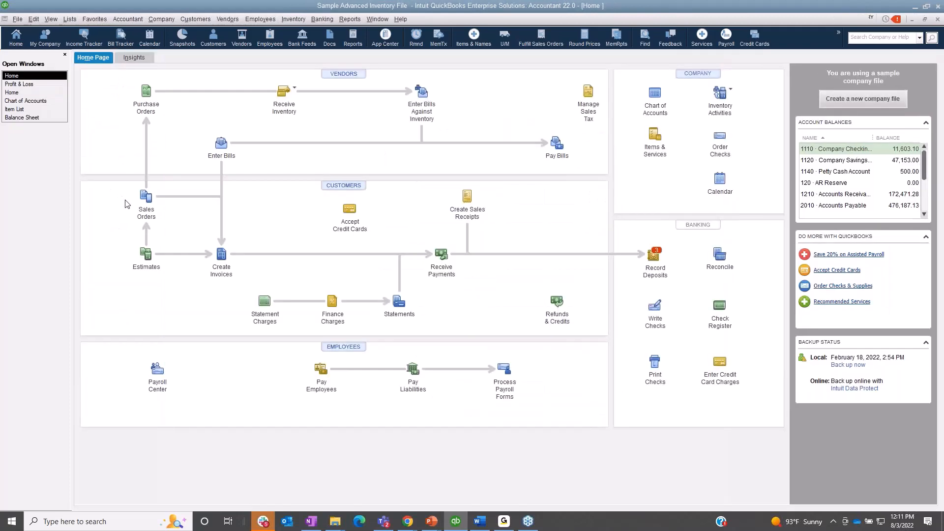
pyautogui.click(220, 147)
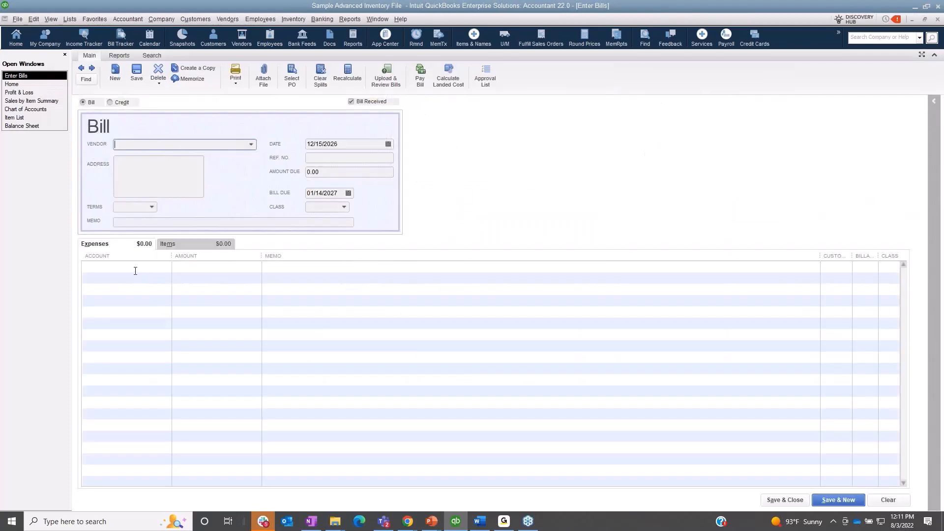
pyautogui.click(135, 271)
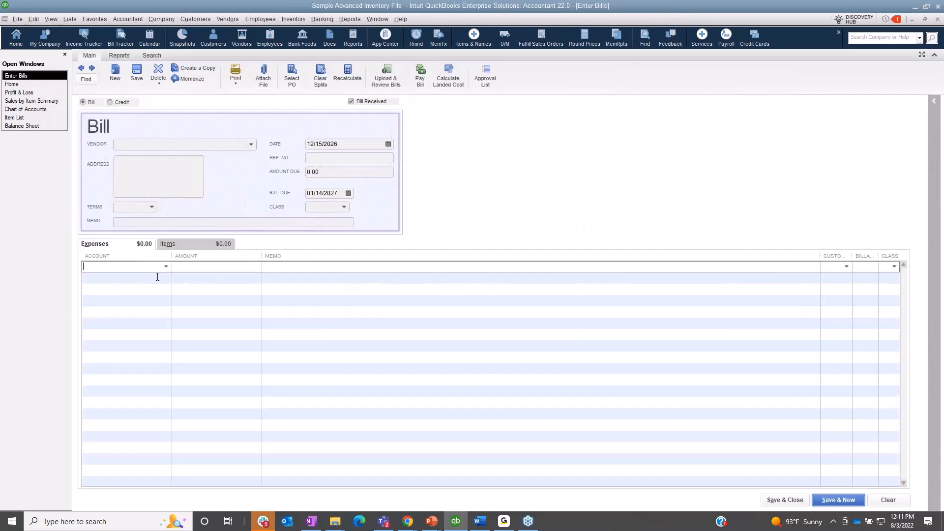
pyautogui.click(166, 267)
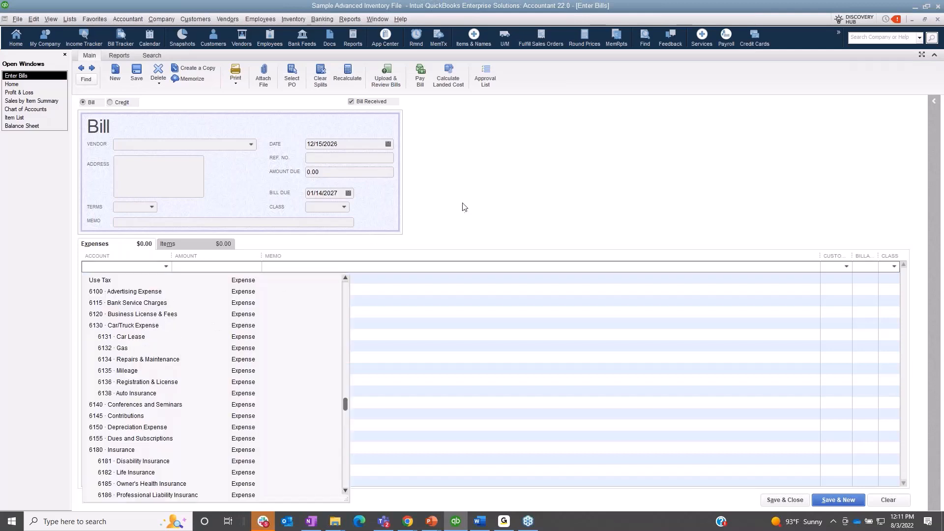
pyautogui.click(193, 246)
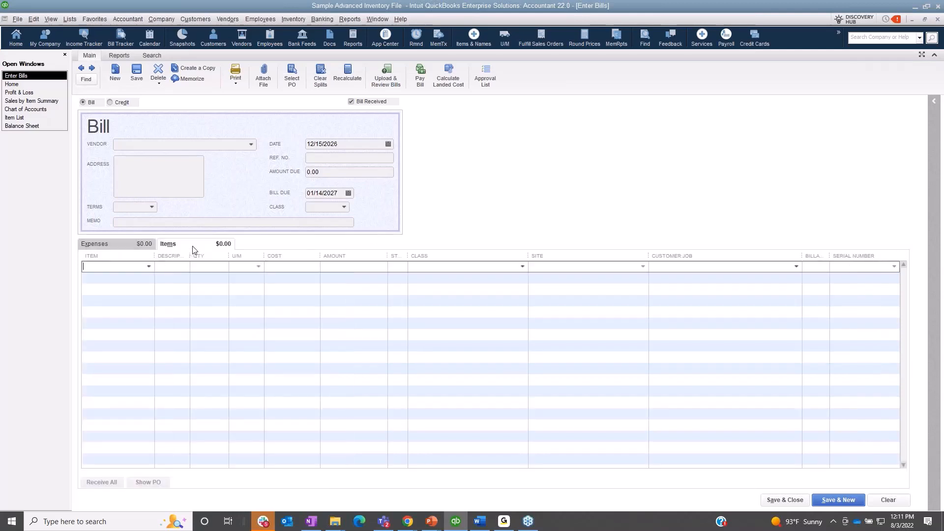
pyautogui.click(149, 267)
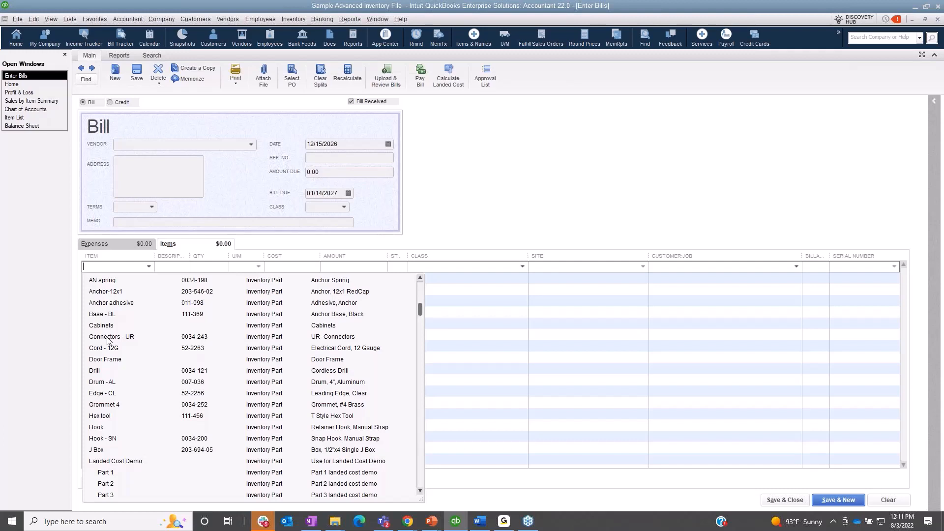
pyautogui.click(115, 248)
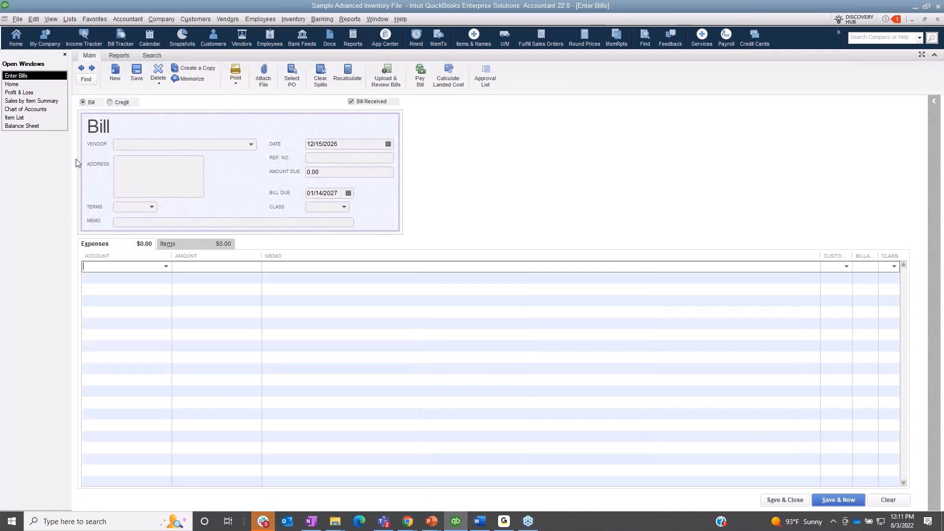
# Step: Open the Motor, deckmount inventory part from the item list to review its cost and account details
pyautogui.click(45, 120)
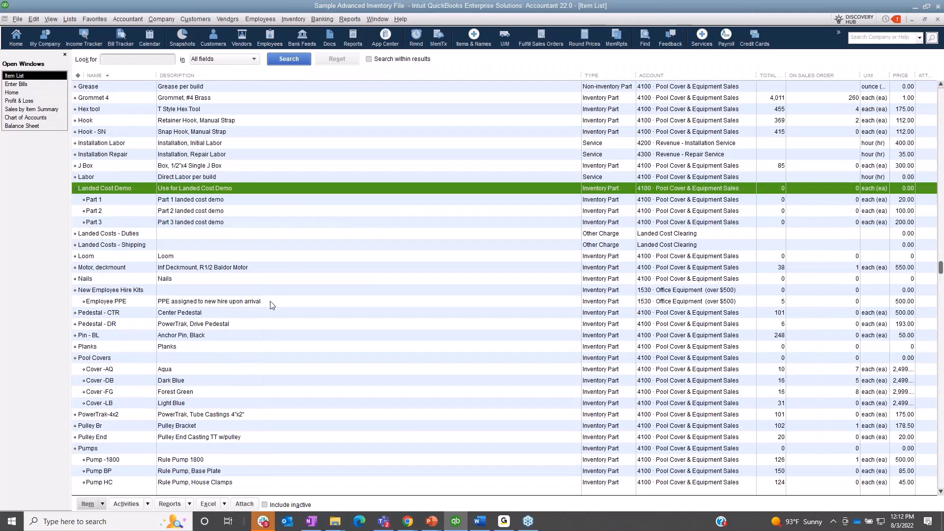
pyautogui.click(275, 268)
pyautogui.doubleClick(274, 270)
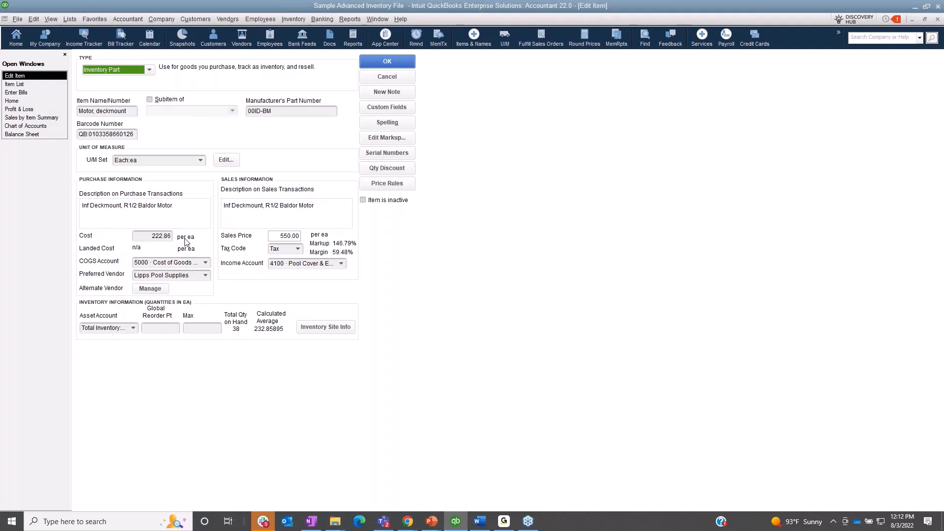
# Step: Review the open Profit & Loss report again, and close the Motor, deckmount item record without saving
pyautogui.click(43, 110)
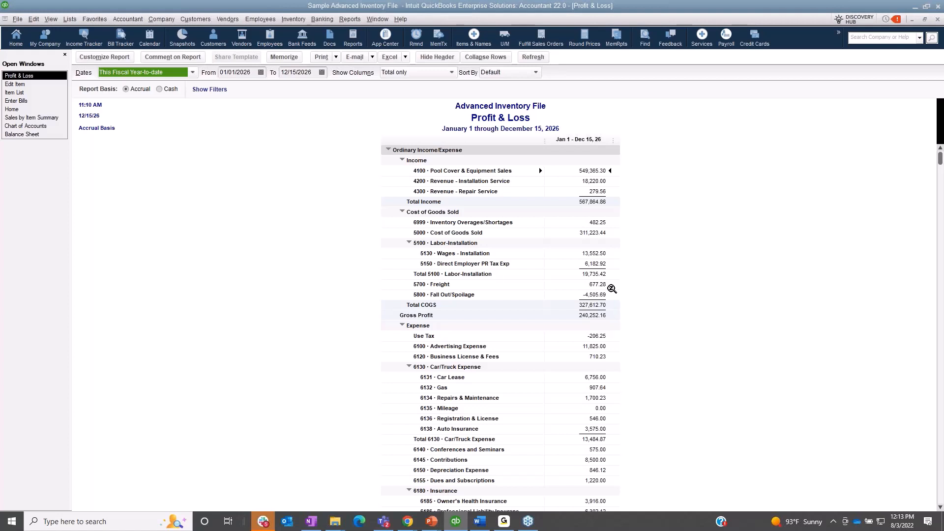
pyautogui.hotkey('alt', 'Tab')
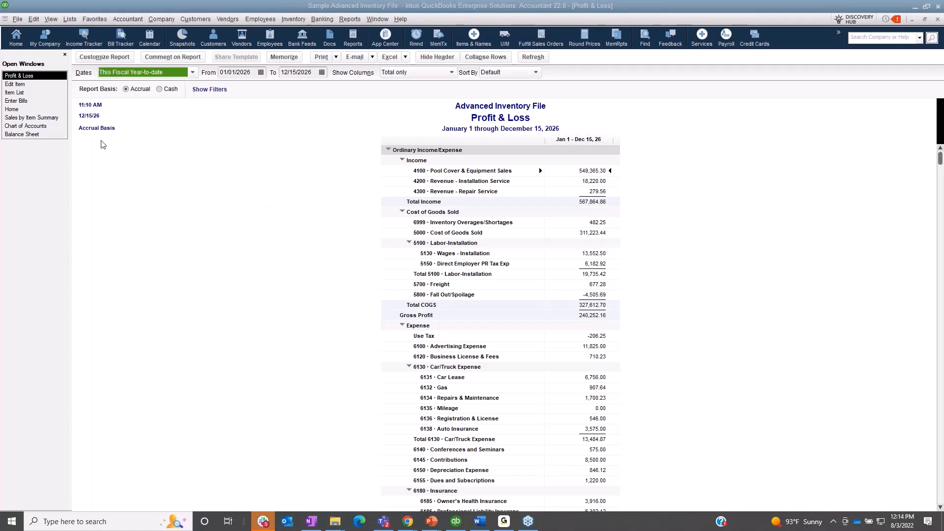
pyautogui.click(33, 85)
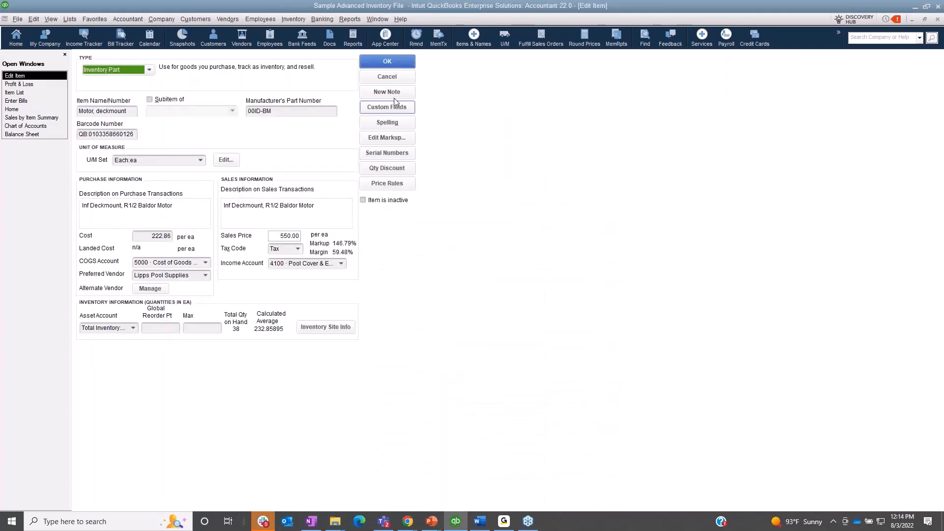
pyautogui.click(393, 80)
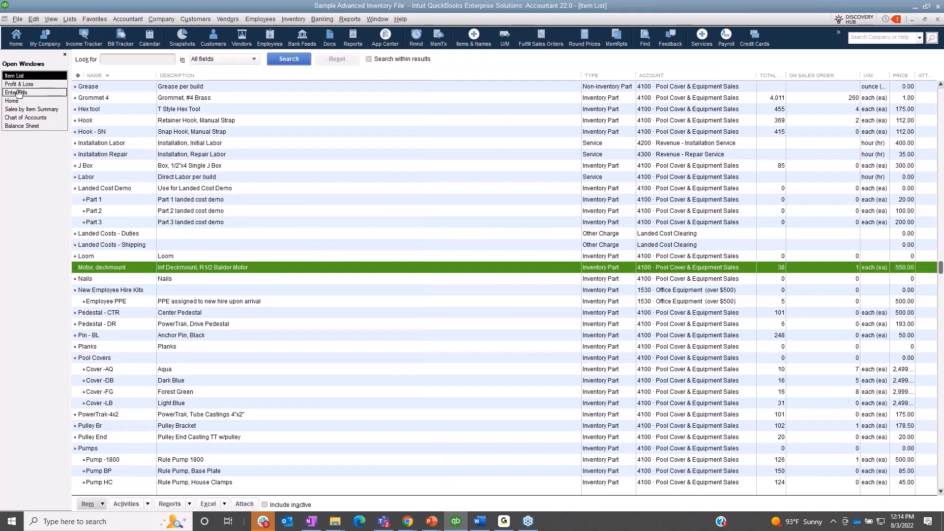
# Step: Return to the blank bill's item lines and widen the Item column slightly
pyautogui.click(18, 93)
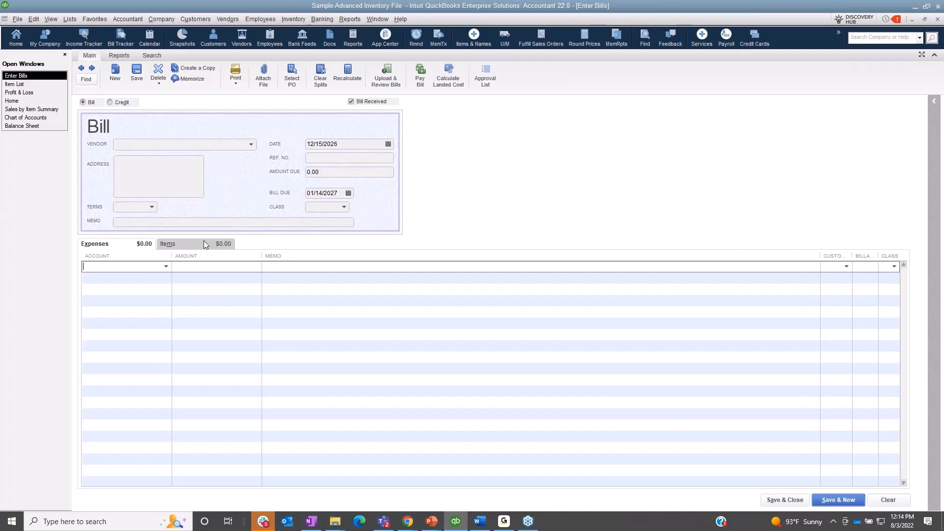
pyautogui.click(204, 241)
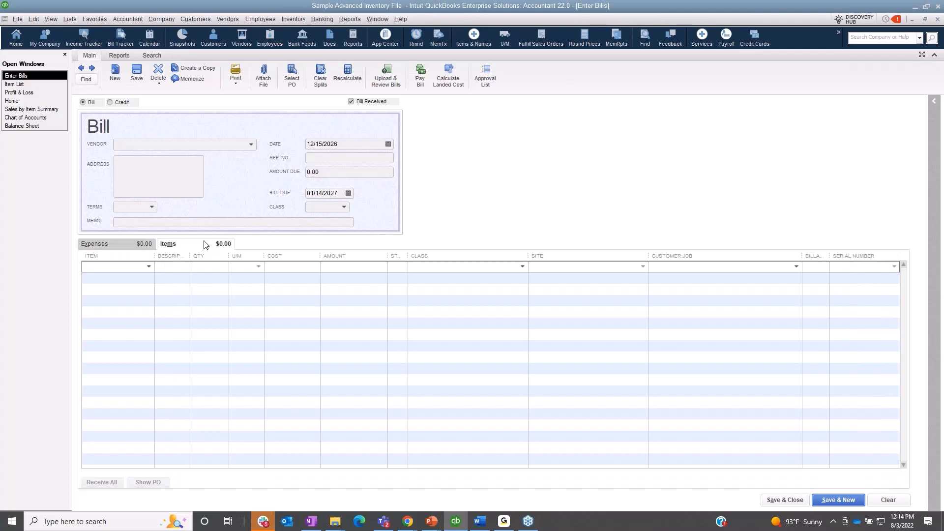
pyautogui.click(30, 101)
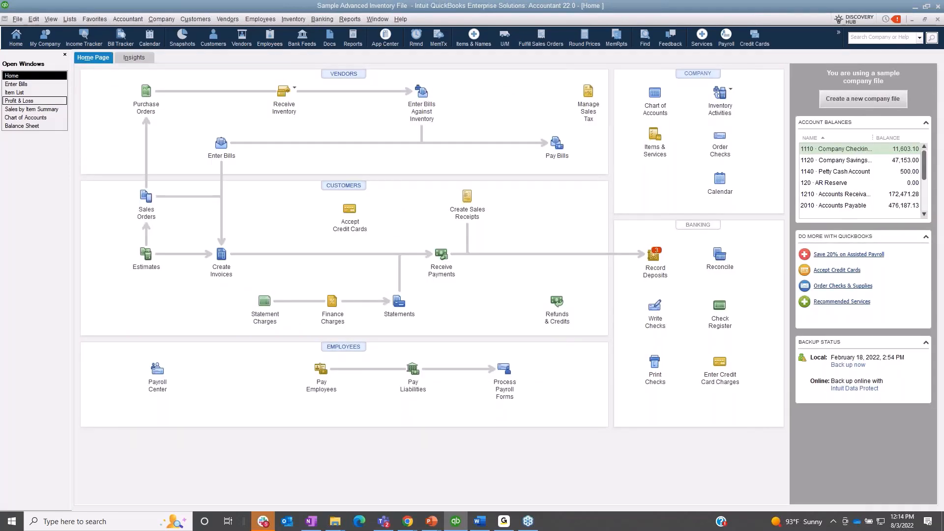
pyautogui.click(29, 84)
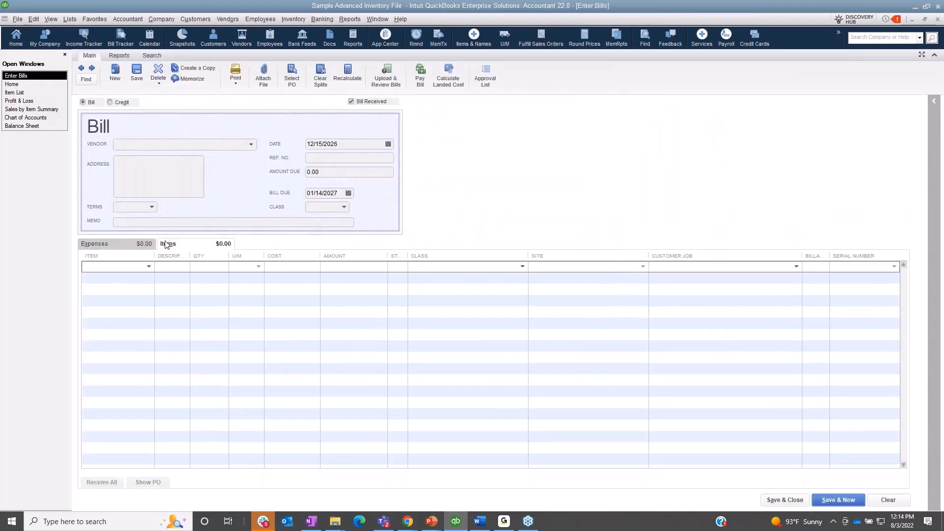
pyautogui.click(167, 245)
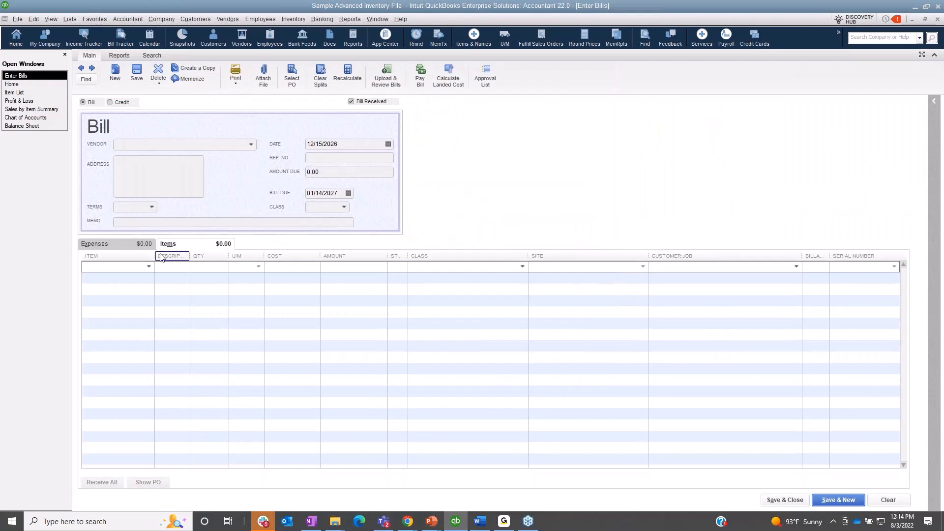
pyautogui.moveTo(170, 255); pyautogui.dragTo(178, 256)
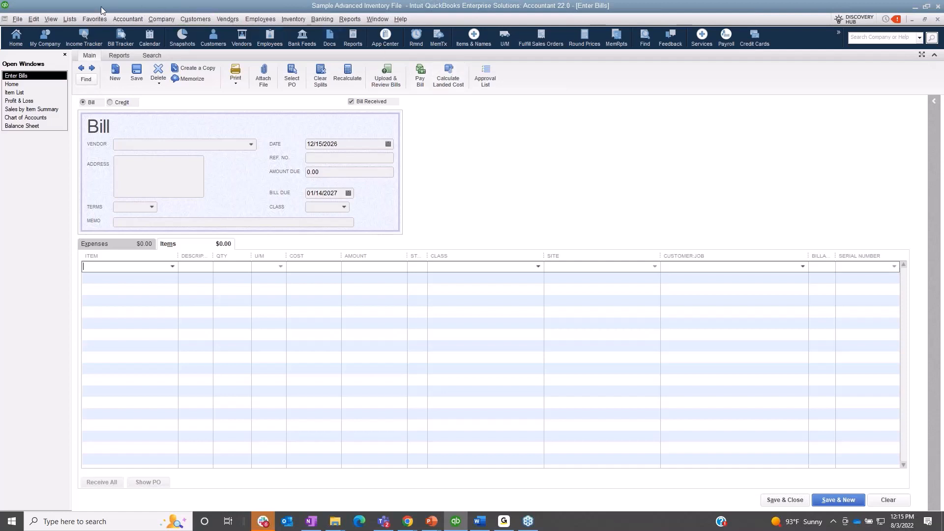
# Step: In the company's Items & Inventory preferences, examine the landed cost account setup and its mapped shipping and handling items
pyautogui.click(34, 19)
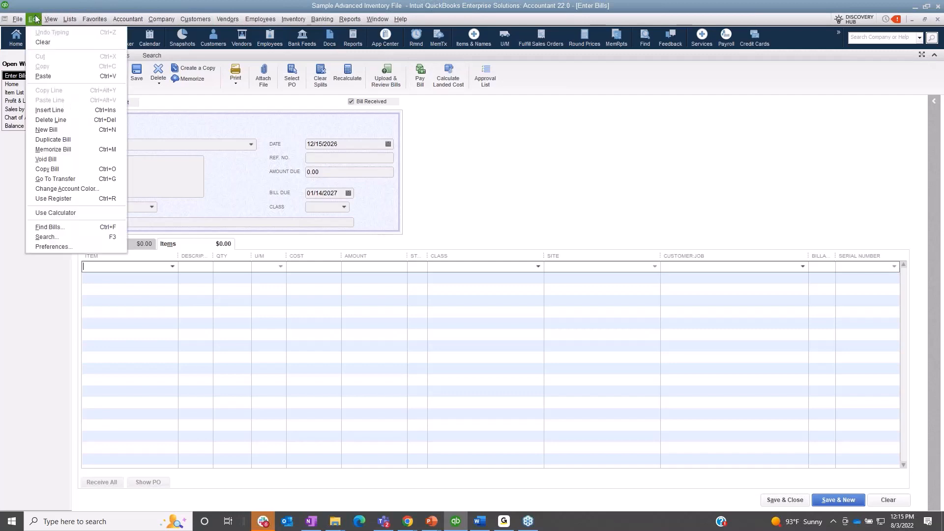
pyautogui.click(44, 248)
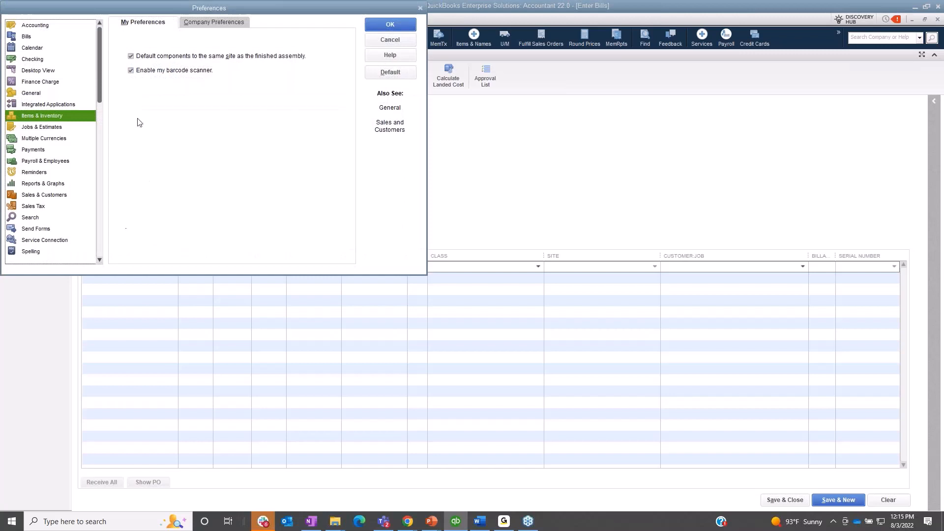
pyautogui.click(196, 23)
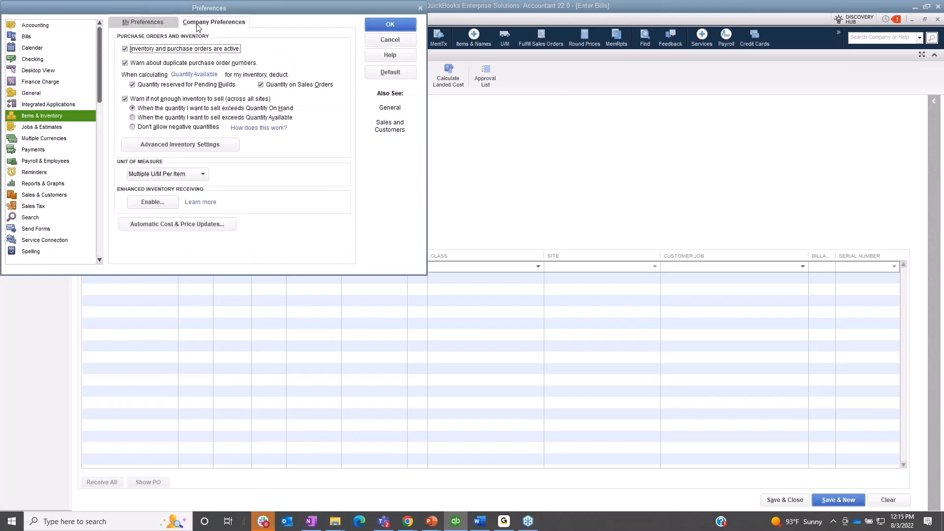
pyautogui.click(205, 146)
pyautogui.click(614, 116)
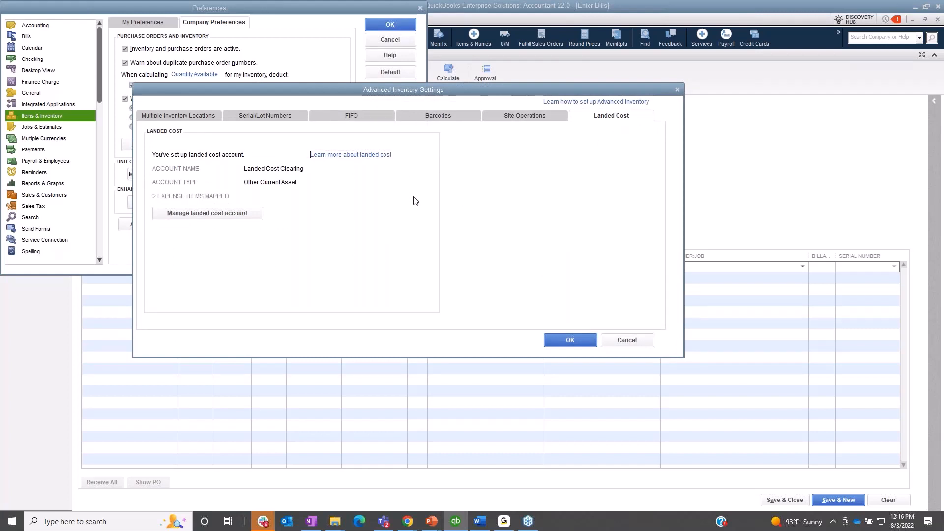
pyautogui.click(265, 218)
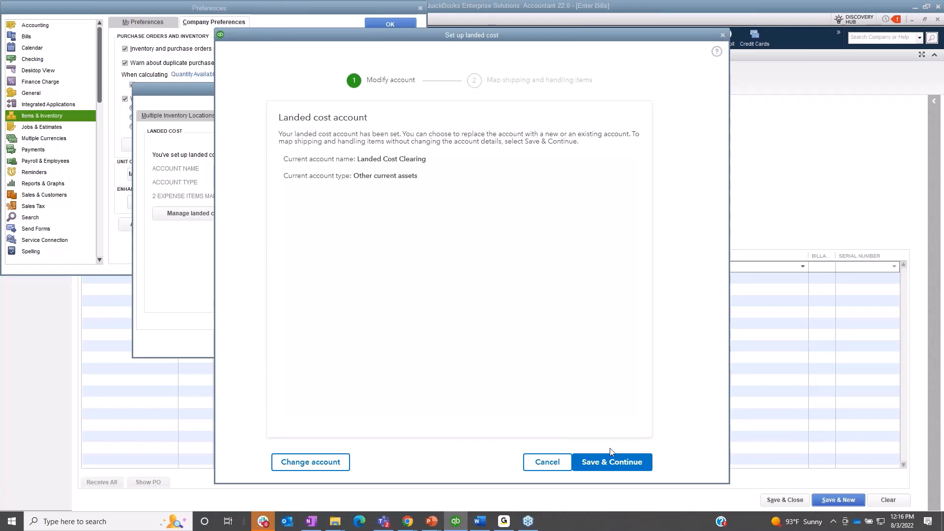
pyautogui.click(609, 461)
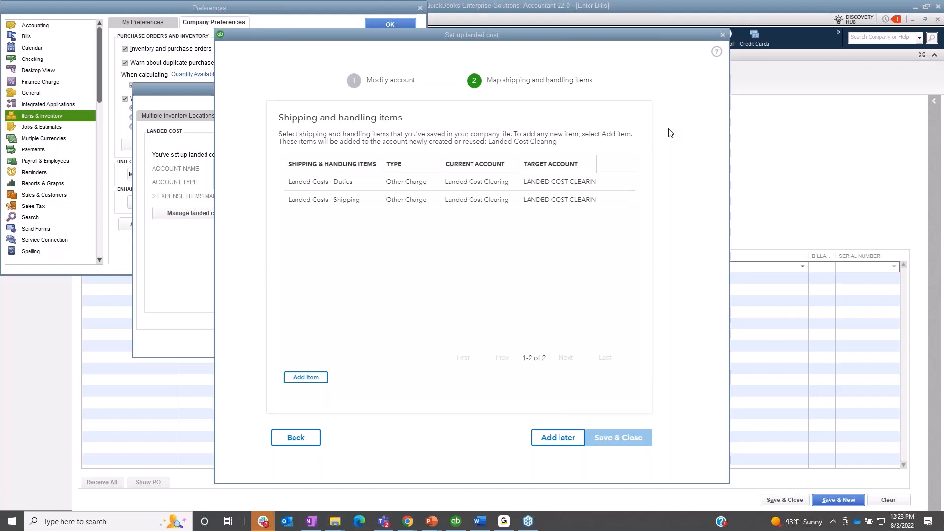
# Step: Close the landed cost setup and preferences without saving changes, and close the blank bill to return to the home page
pyautogui.click(722, 35)
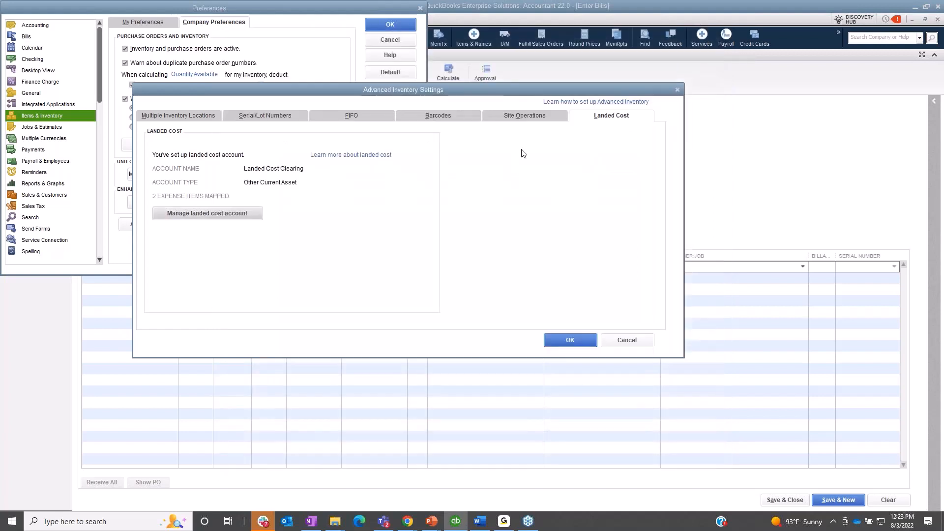
pyautogui.click(625, 340)
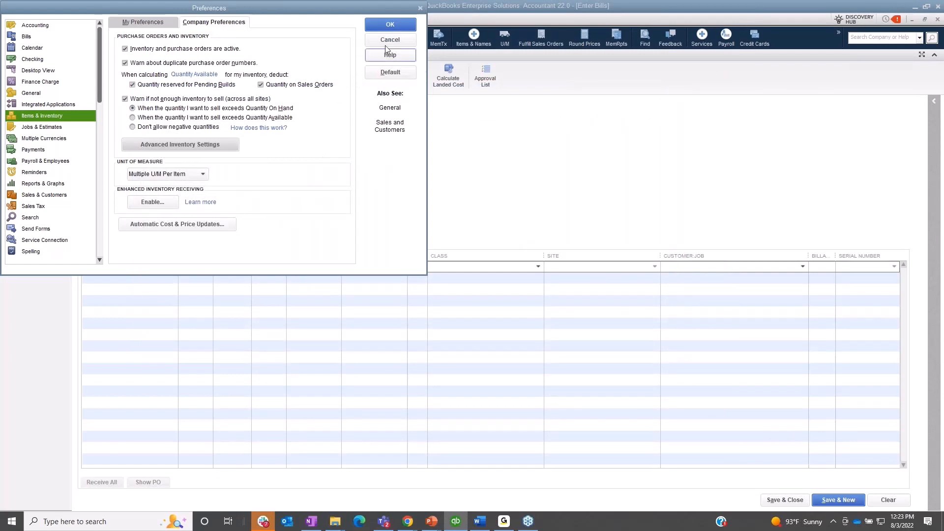
pyautogui.click(373, 40)
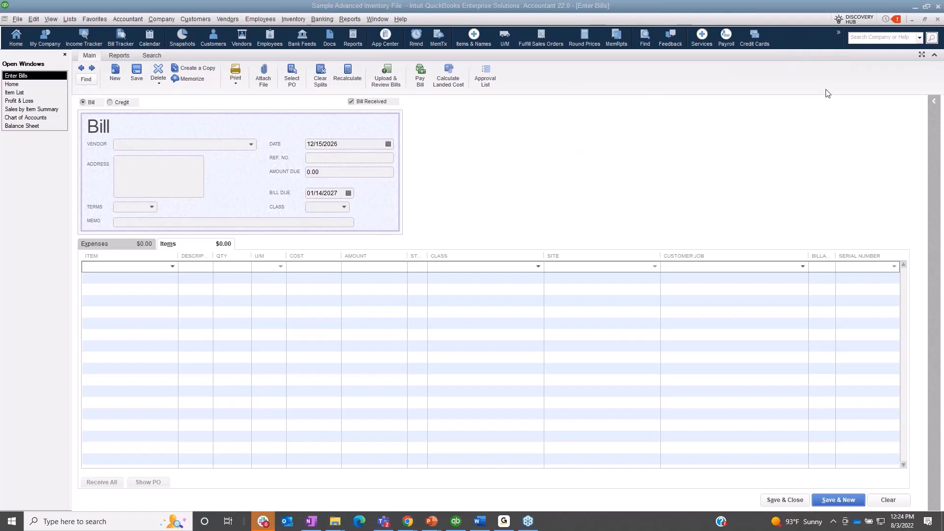
pyautogui.click(937, 20)
pyautogui.press('Escape')
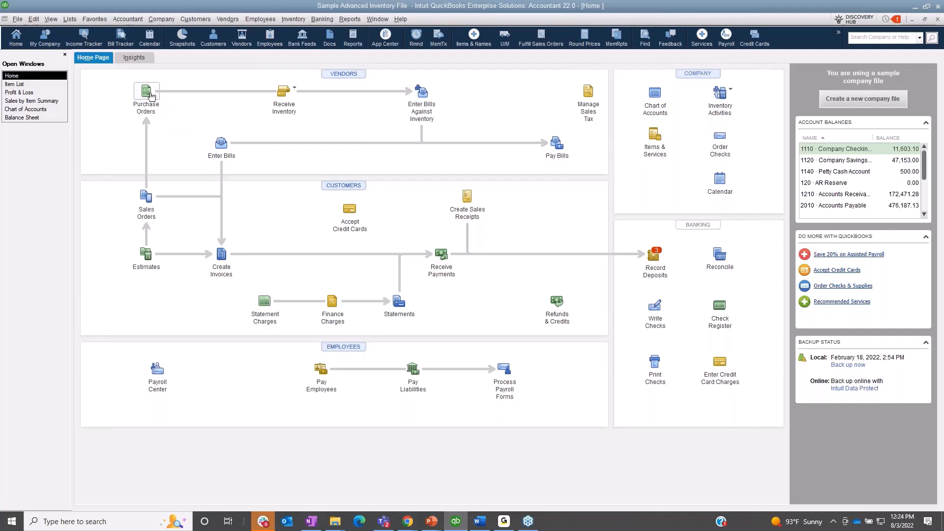
# Step: Open the purchase orders and browse back through the earlier ones, looking for the landed cost orders
pyautogui.click(145, 91)
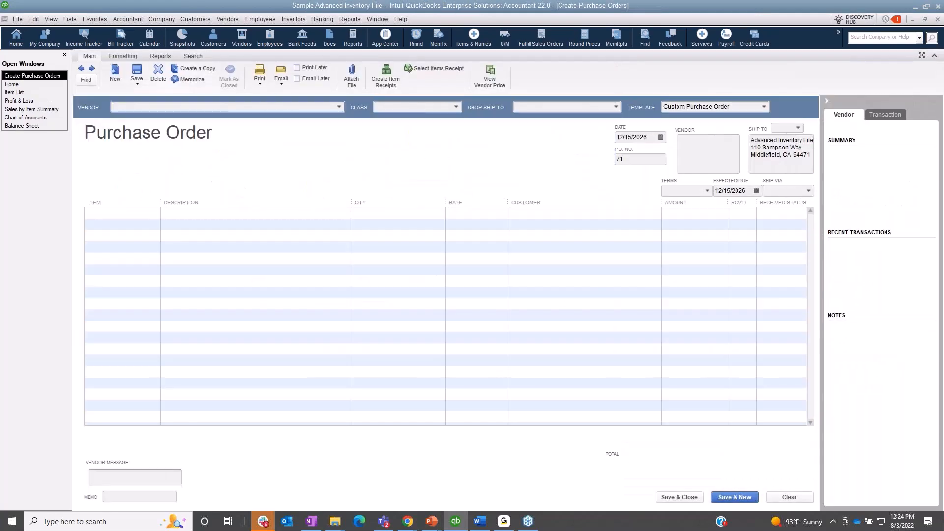
pyautogui.click(80, 70)
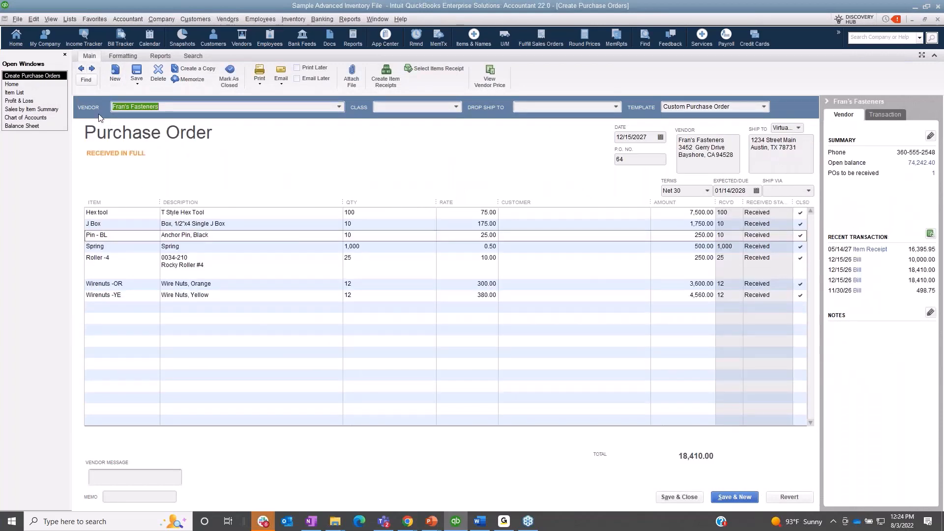
pyautogui.click(88, 80)
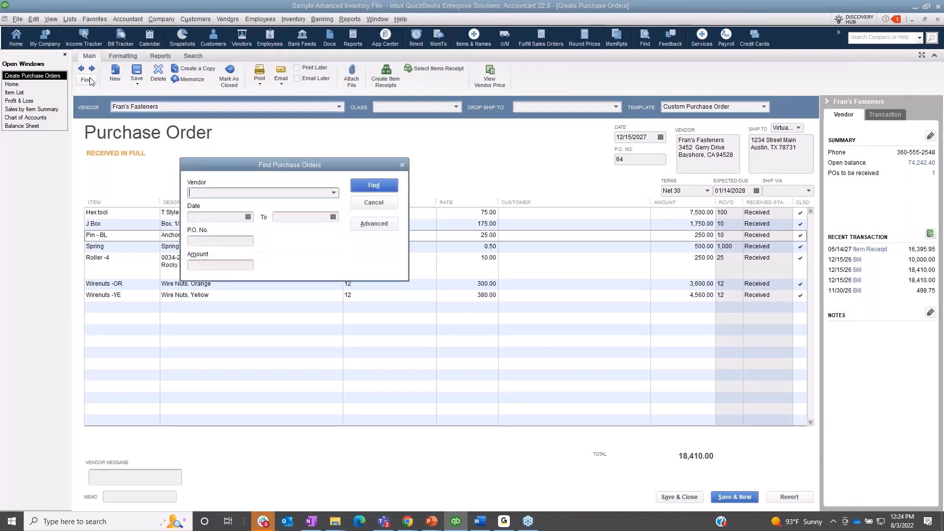
pyautogui.click(369, 203)
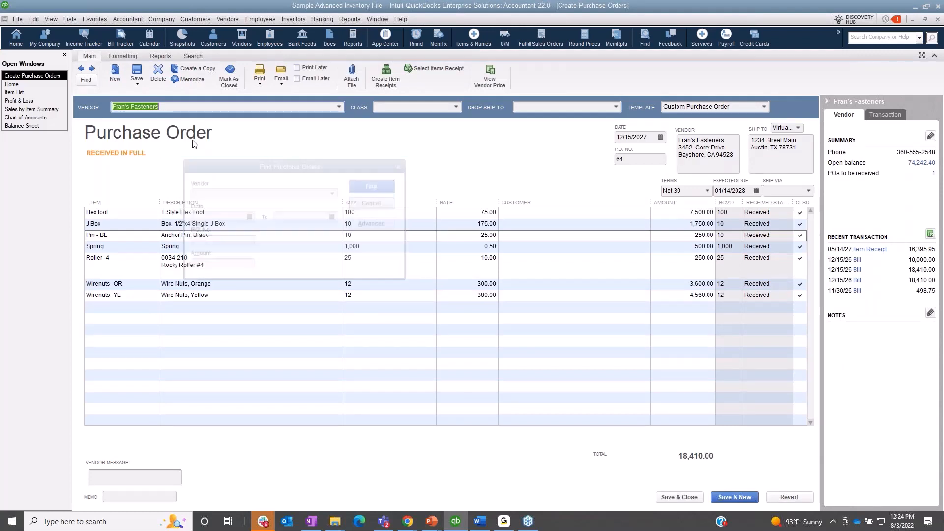
pyautogui.click(81, 70)
pyautogui.click(82, 71)
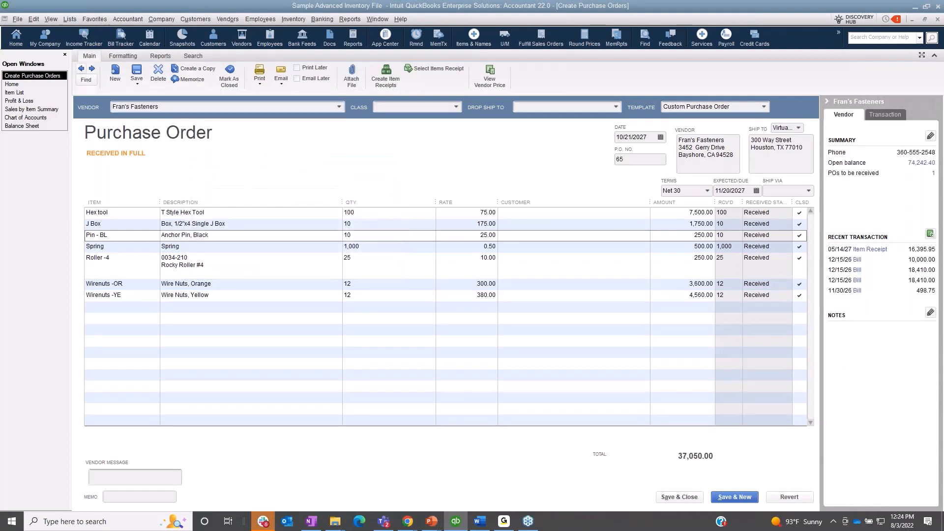
pyautogui.click(82, 70)
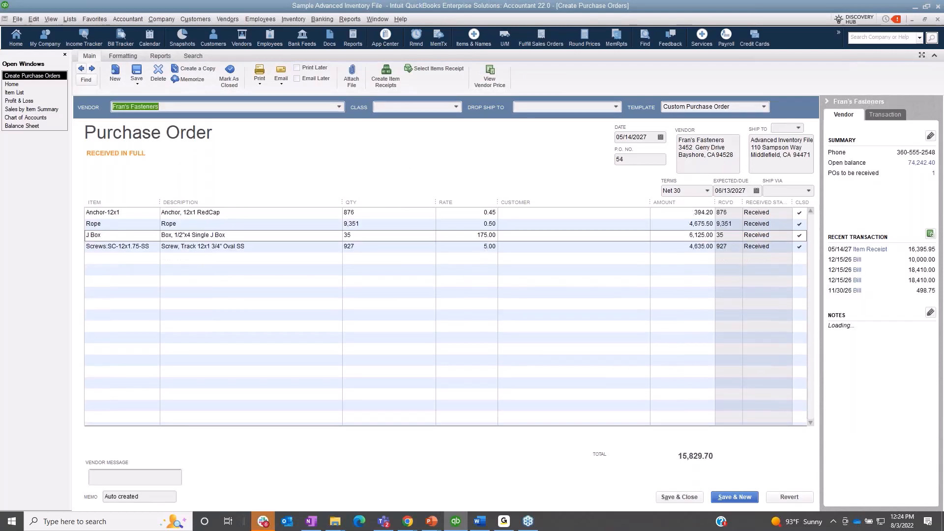
pyautogui.click(81, 69)
pyautogui.click(81, 69)
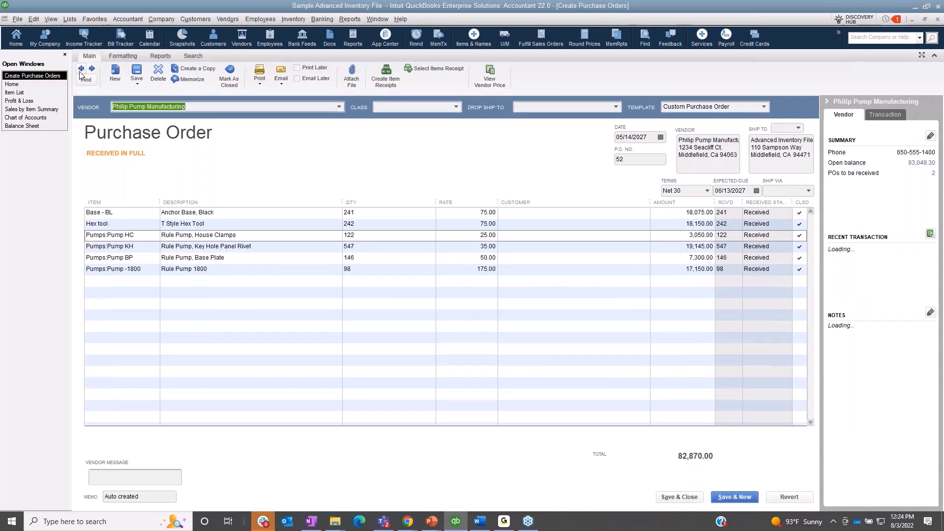
# Step: Find Freight Company A in the Vendor Center and open its purchase order for Landed Costs - Duties
pyautogui.click(227, 18)
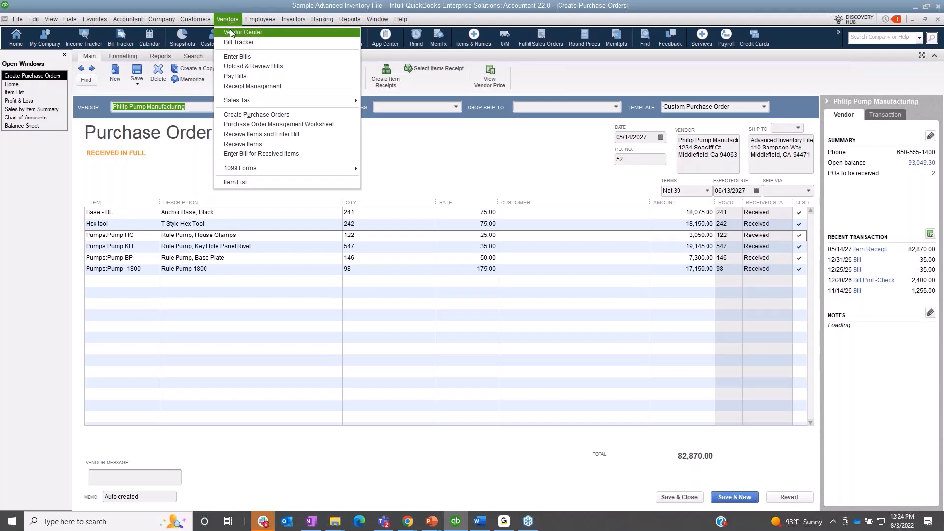
pyautogui.click(229, 31)
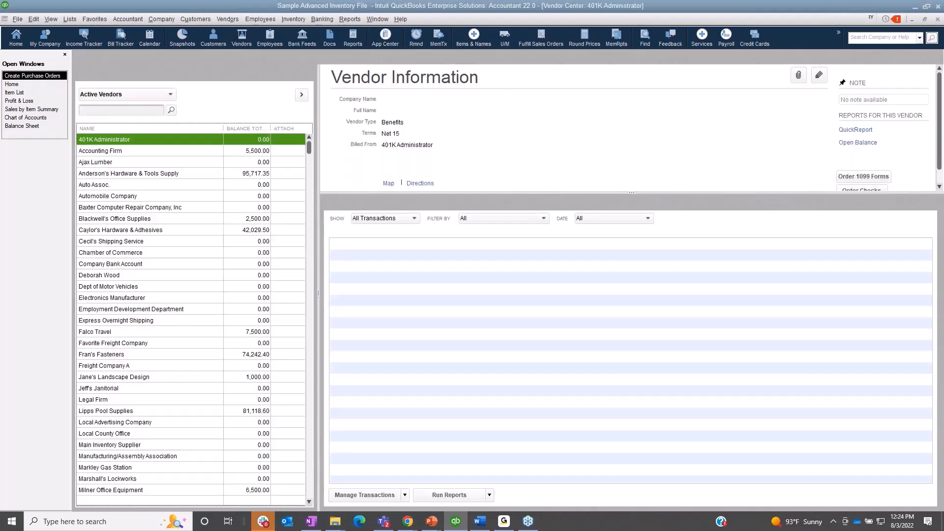
pyautogui.click(177, 221)
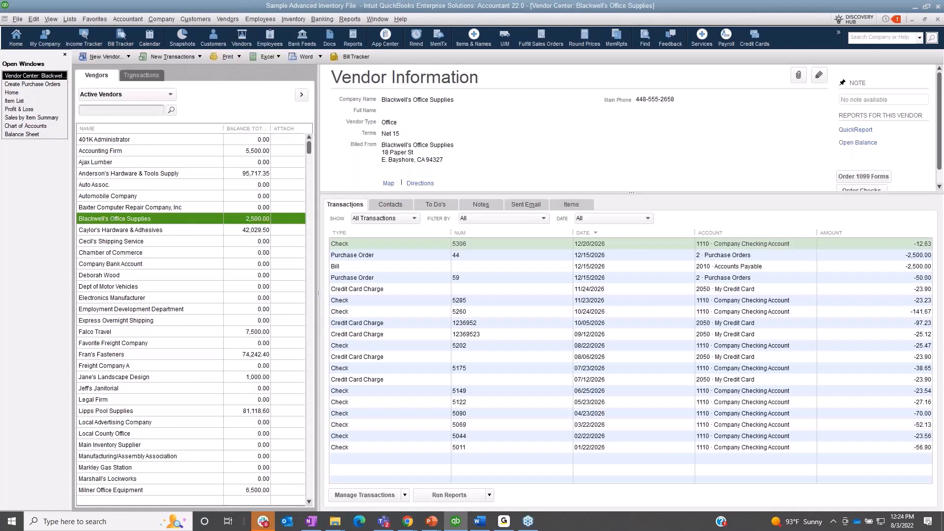
pyautogui.click(178, 332)
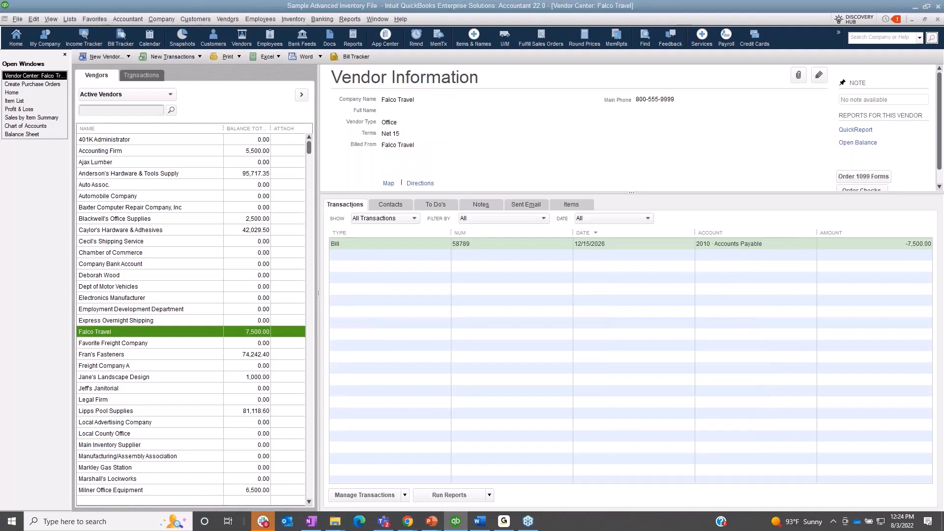
pyautogui.click(145, 366)
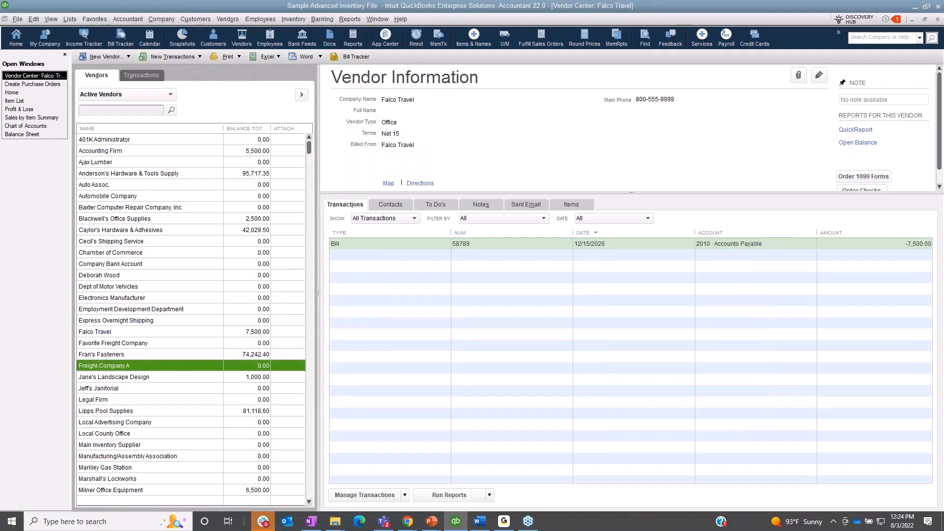
pyautogui.doubleClick(542, 247)
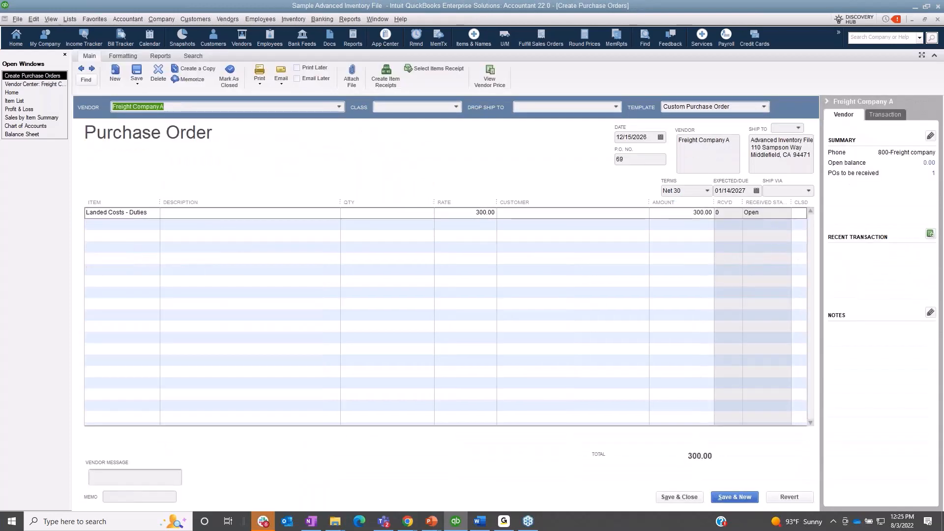
# Step: Review the neighbouring Main Inventory Supplier and Shipping Broker purchase orders, ending on the Main Inventory Supplier order
pyautogui.click(91, 72)
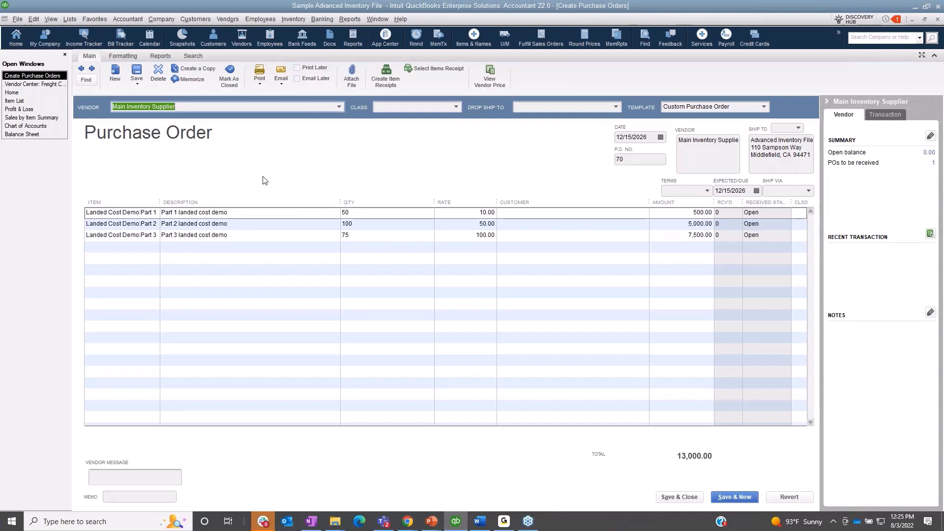
pyautogui.click(80, 69)
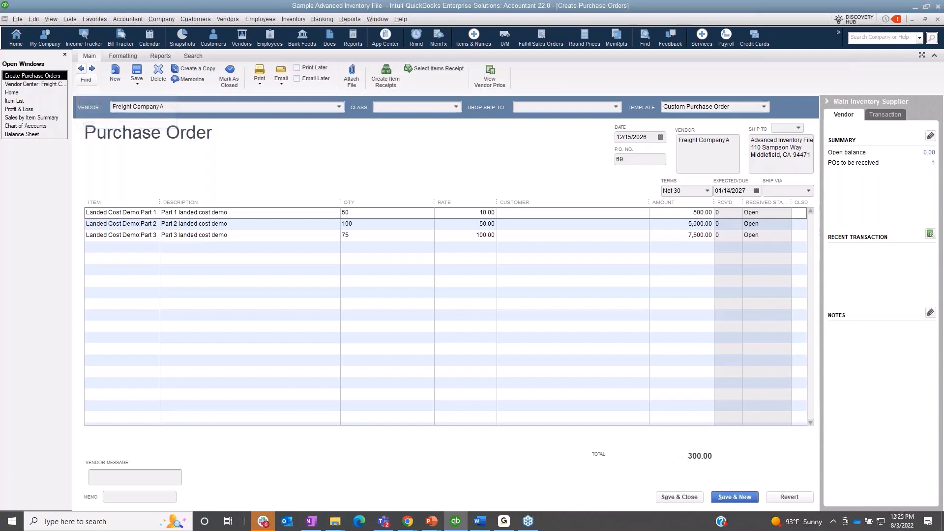
pyautogui.click(80, 69)
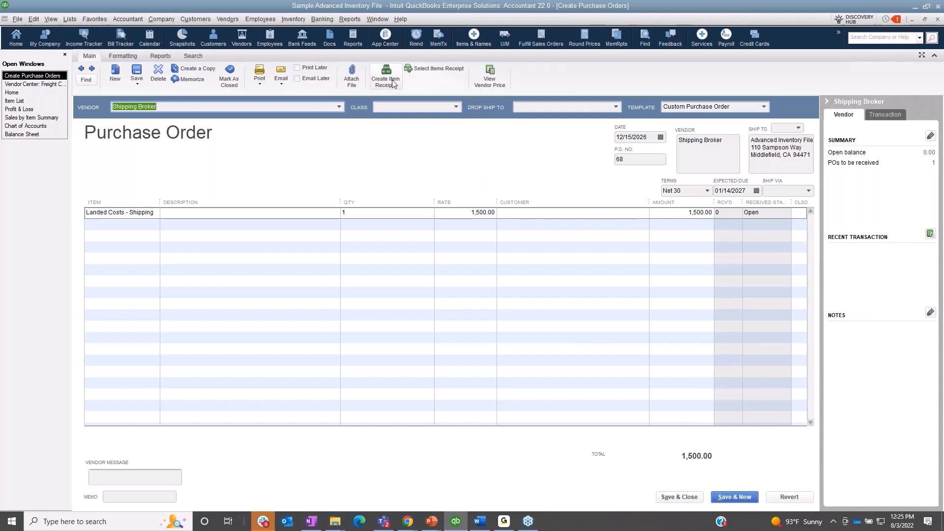
pyautogui.click(93, 68)
pyautogui.click(92, 69)
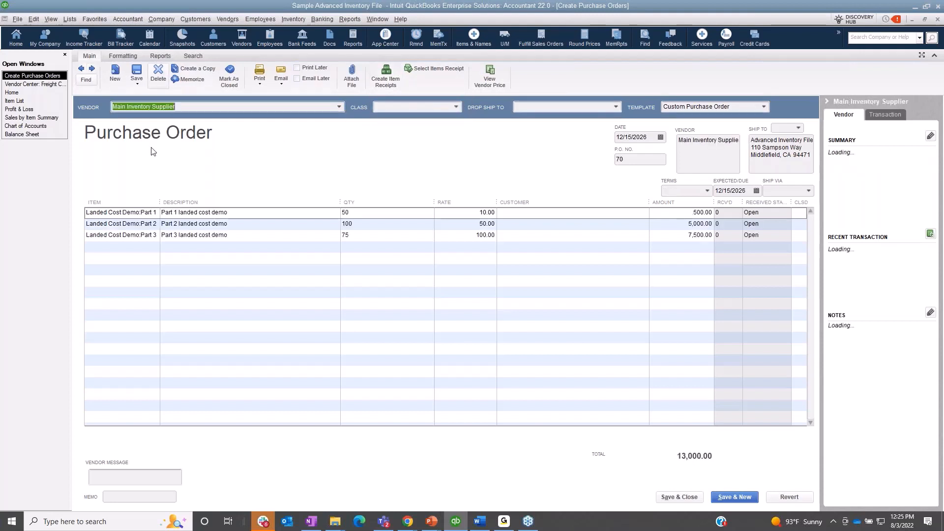
# Step: Create an item receipt for Main Inventory Supplier and fill it from the vendor's open purchase order dated 12/15/2026
pyautogui.click(389, 79)
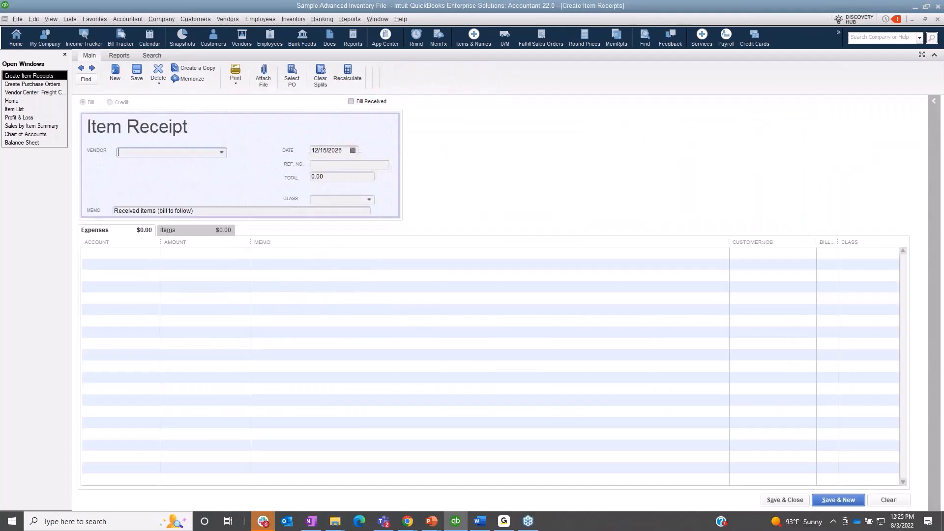
pyautogui.write('Main Inventory Supplier')
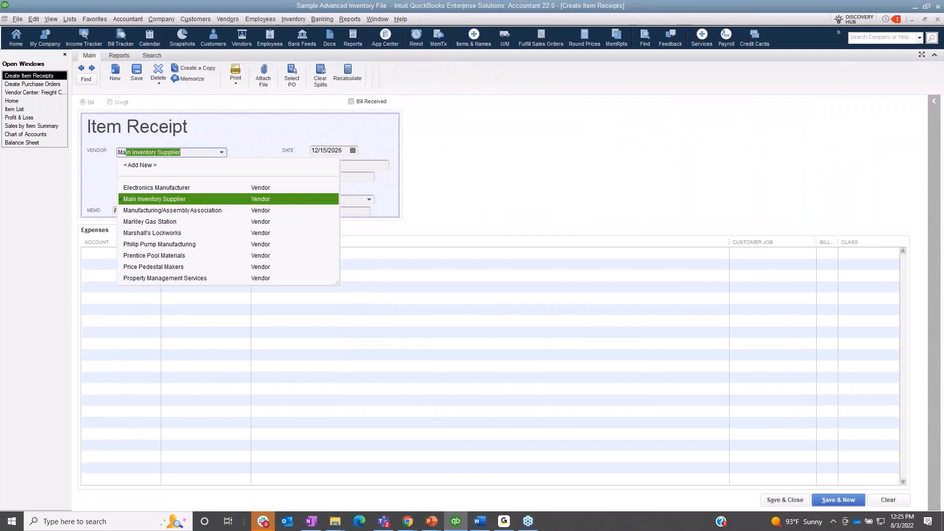
pyautogui.press('Tab')
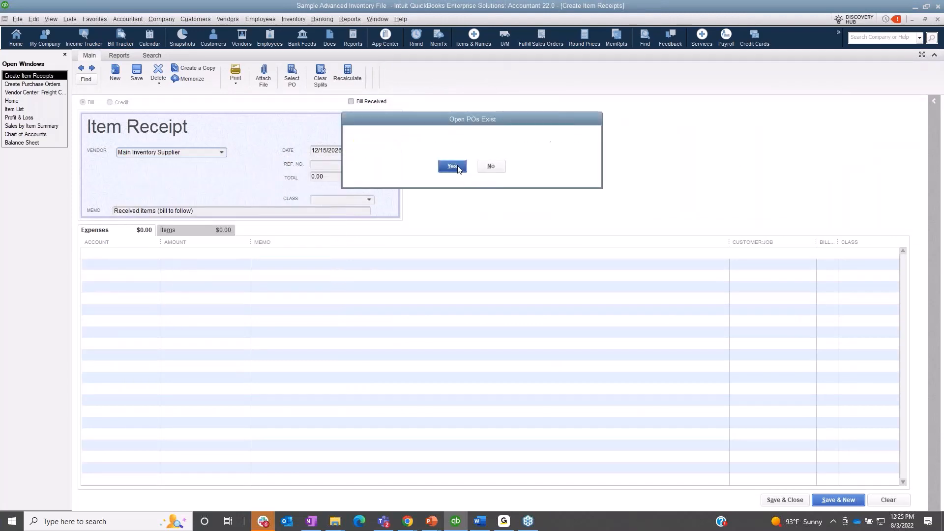
pyautogui.click(452, 166)
pyautogui.click(11, 55)
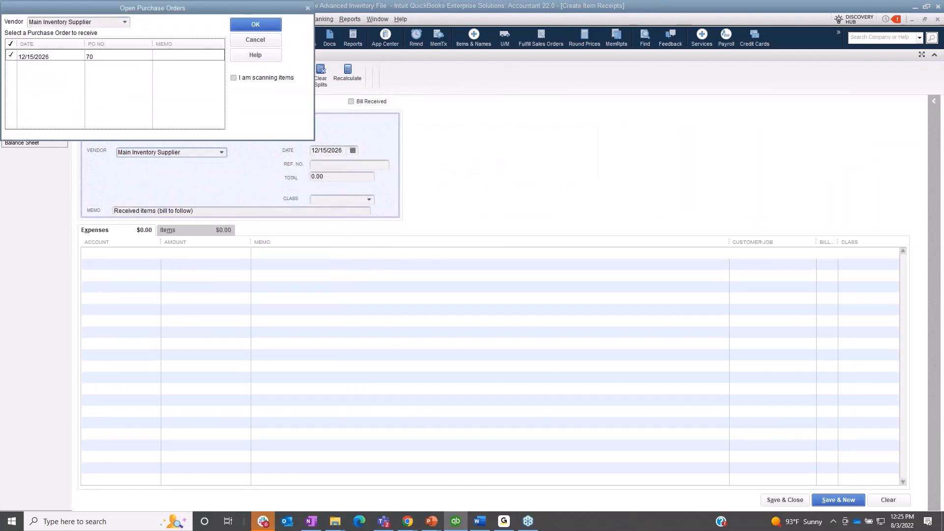
pyautogui.click(259, 24)
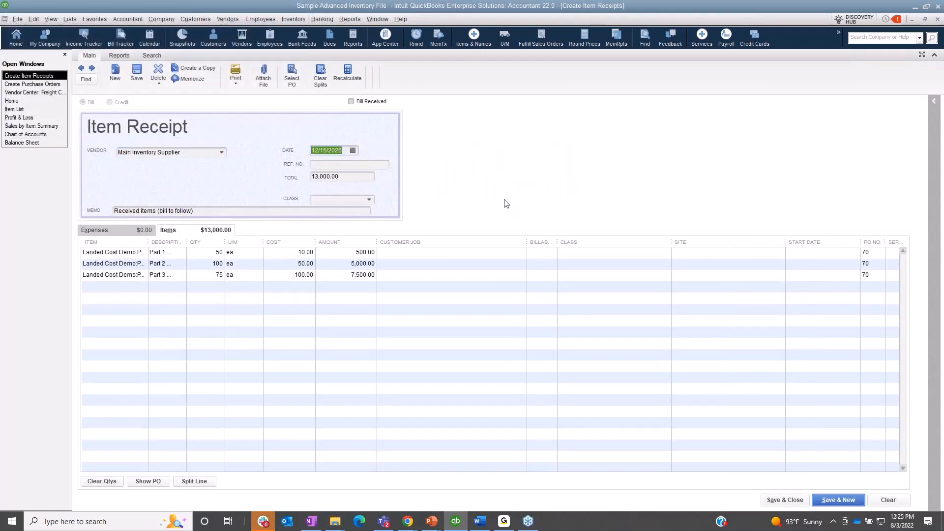
# Step: Turn the item receipt into a received bill with reference number 1234 and try to save it
pyautogui.click(373, 101)
pyautogui.click(376, 159)
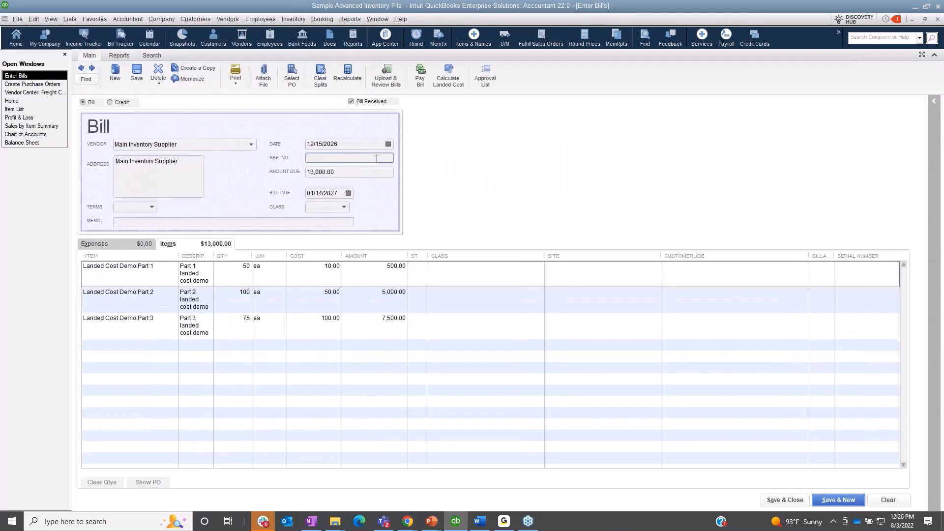
pyautogui.write('1234')
pyautogui.click(137, 76)
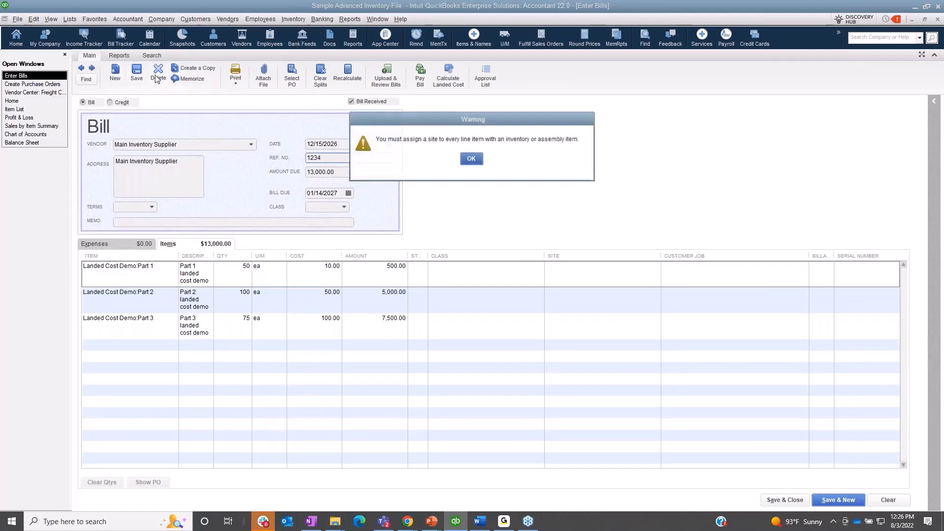
pyautogui.click(470, 159)
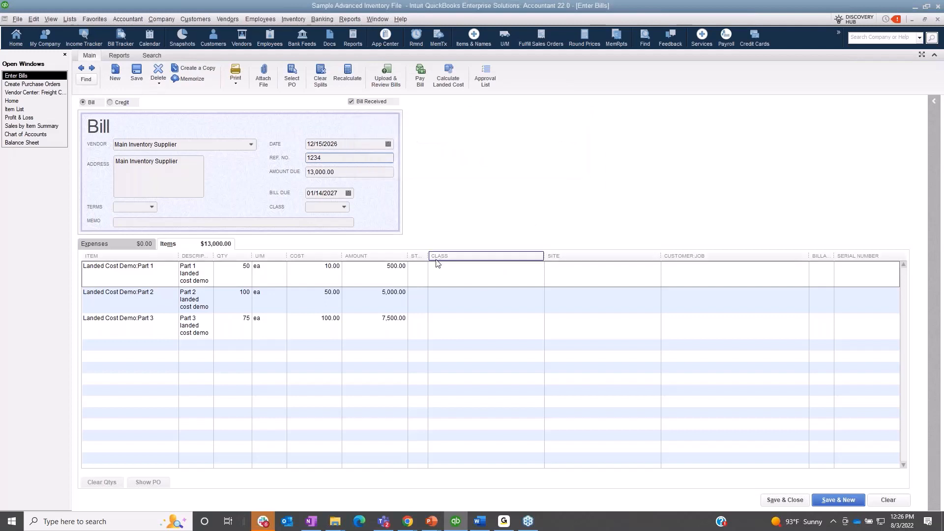
# Step: Widen the Style column and assign Atlanta Warehouse as the site for all inventory items on the bill
pyautogui.moveTo(428, 255); pyautogui.dragTo(490, 257)
pyautogui.click(469, 268)
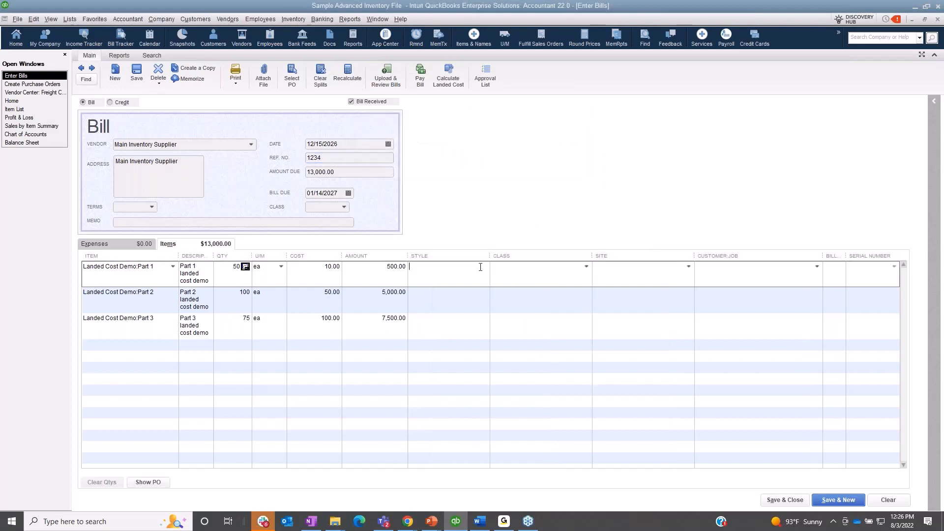
pyautogui.click(688, 266)
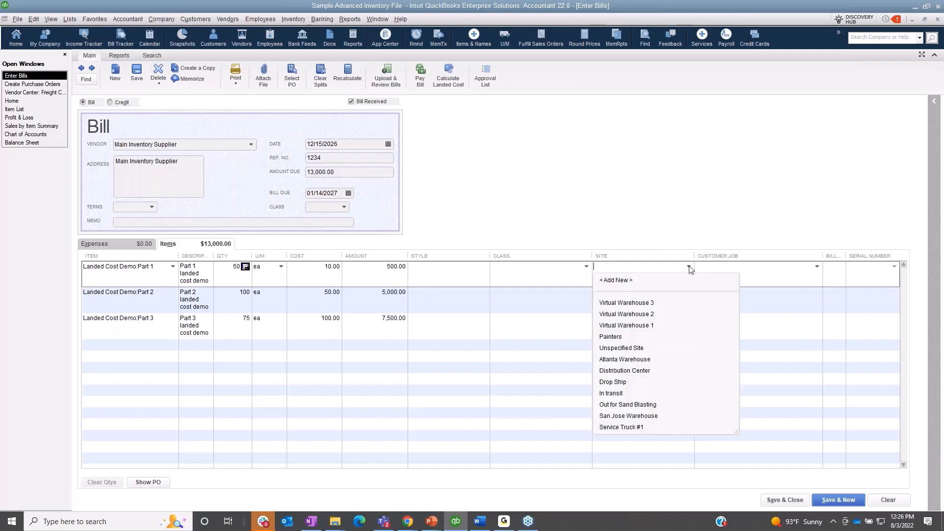
pyautogui.click(640, 359)
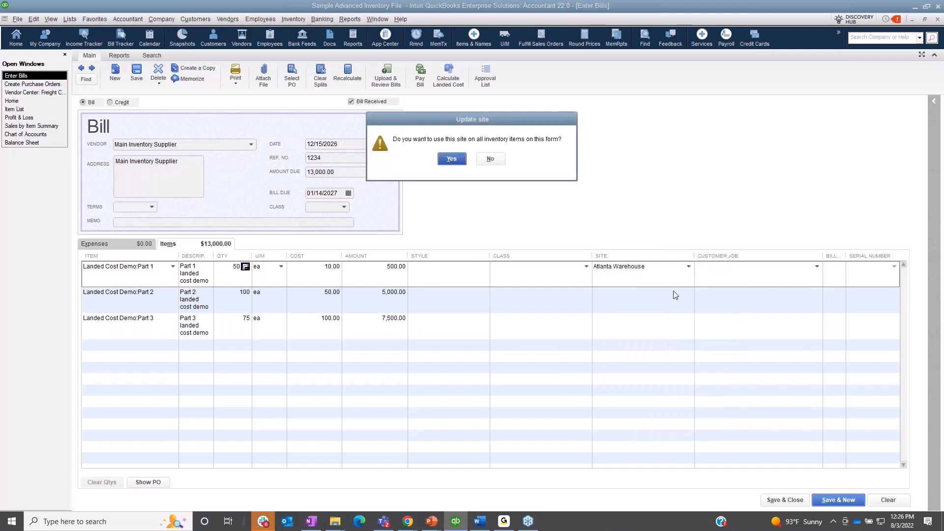
pyautogui.click(452, 159)
# Step: Save and close the Main Inventory Supplier bill, returning to its purchase order
pyautogui.click(155, 77)
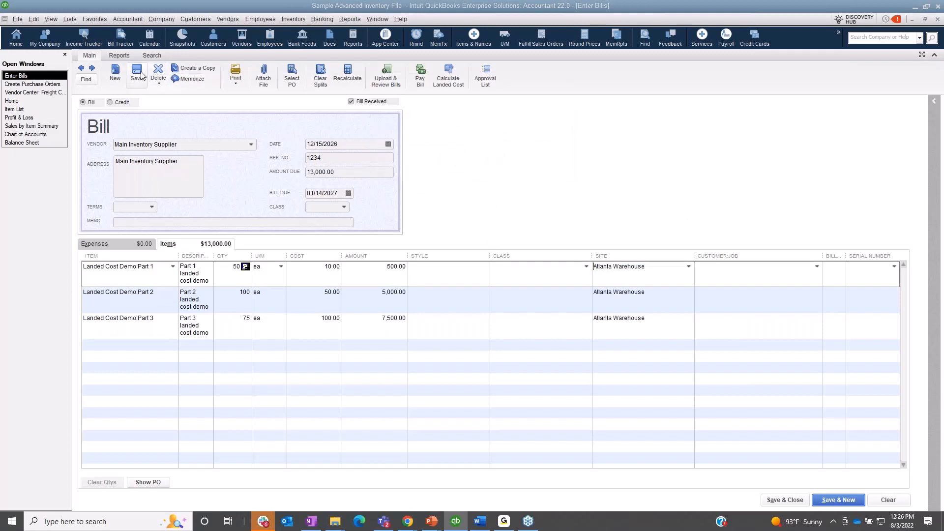
pyautogui.click(472, 158)
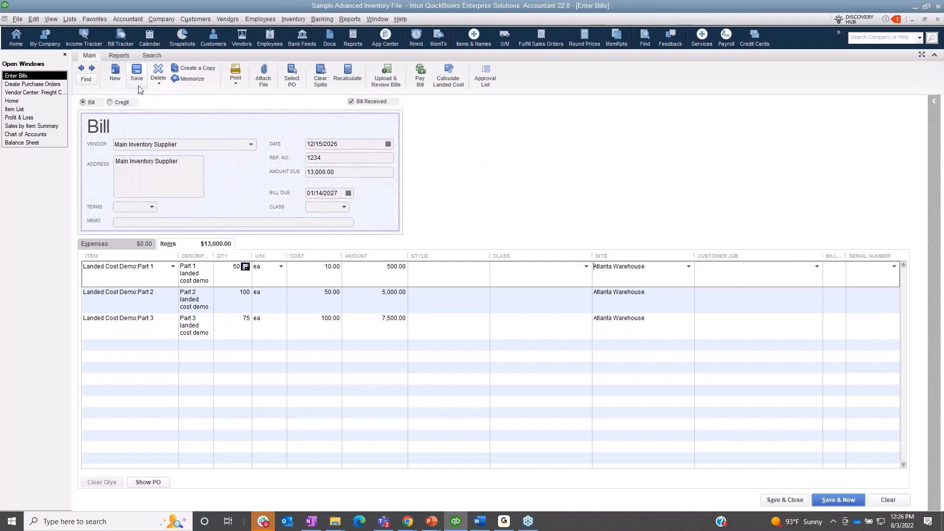
pyautogui.click(785, 501)
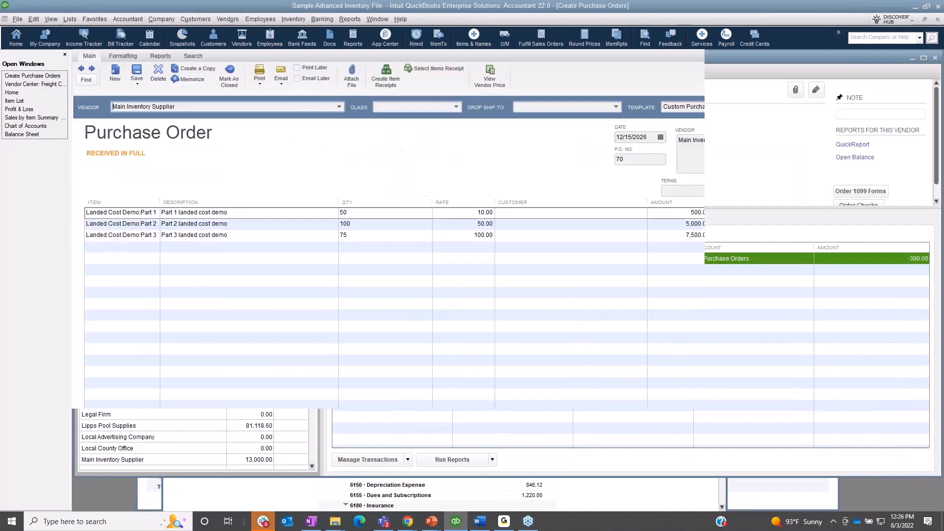
# Step: Create an item receipt for Freight Company A and fill it from the vendor's open Landed Costs - Duties purchase order
pyautogui.click(81, 70)
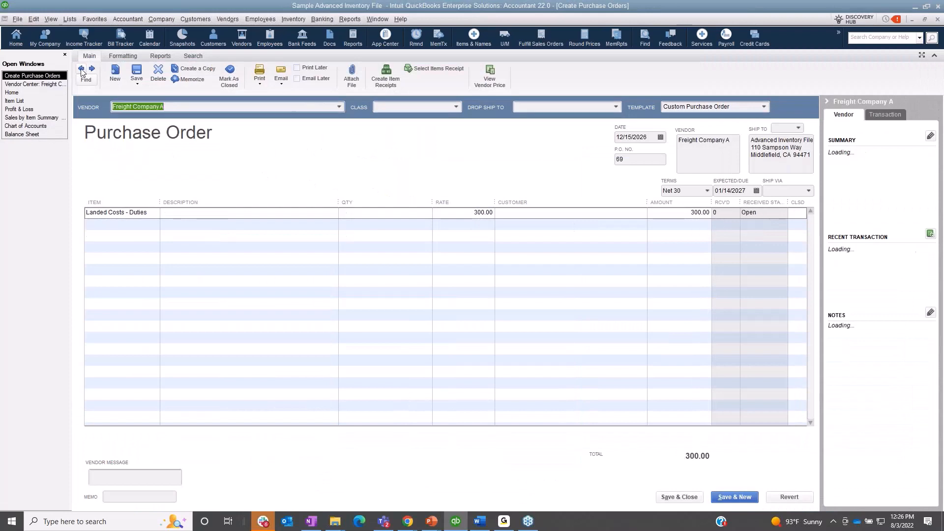
pyautogui.click(386, 77)
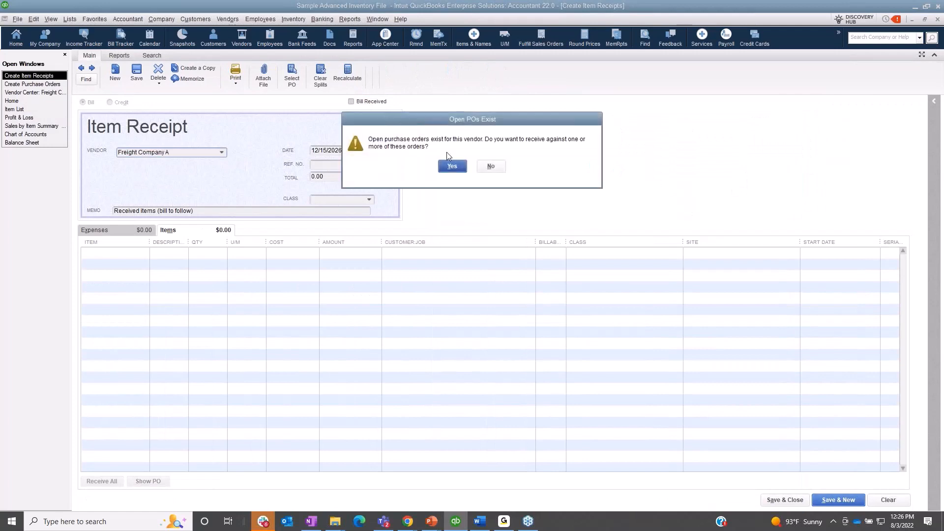
pyautogui.click(449, 164)
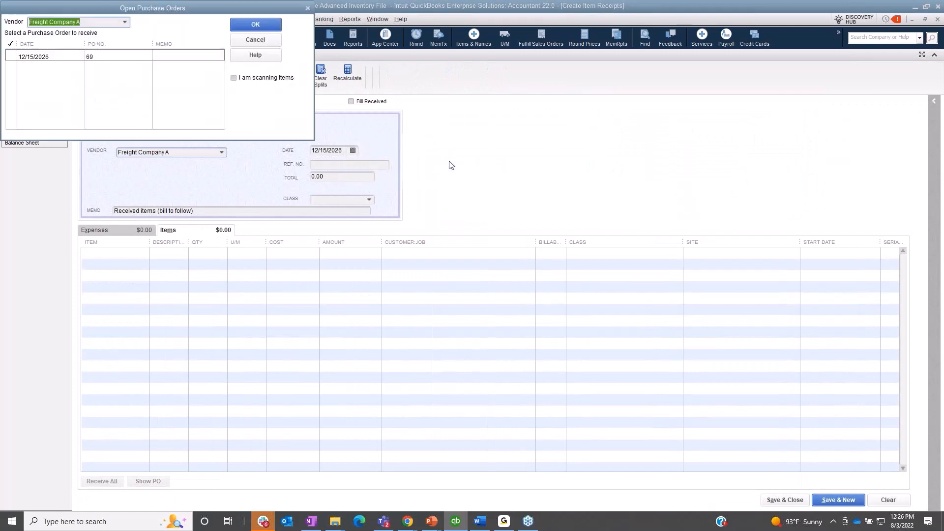
pyautogui.click(11, 56)
pyautogui.click(253, 26)
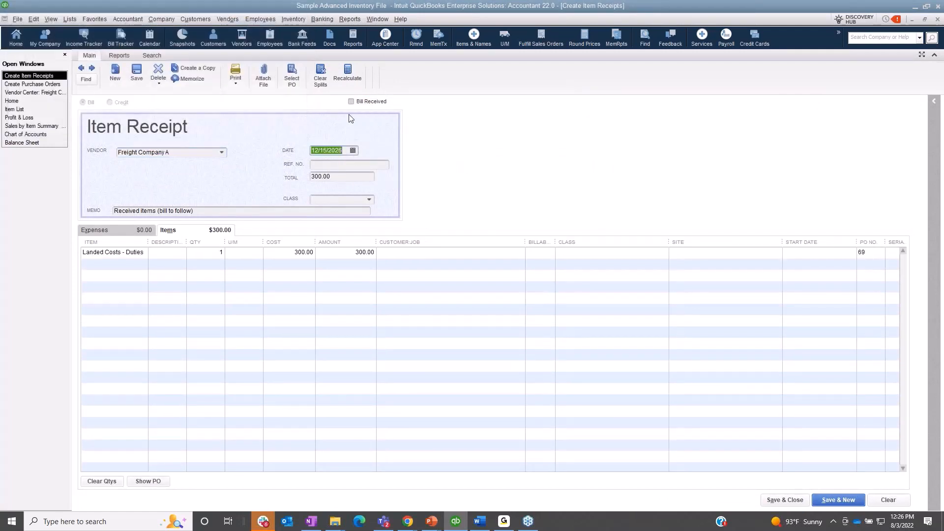
# Step: Turn the Freight Company A item receipt into a received bill, then save and close it
pyautogui.click(351, 101)
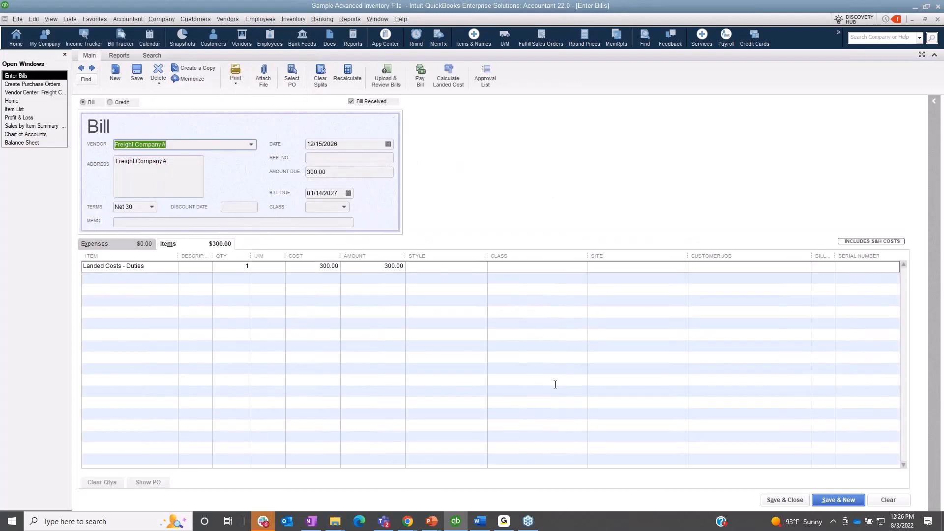
pyautogui.click(784, 500)
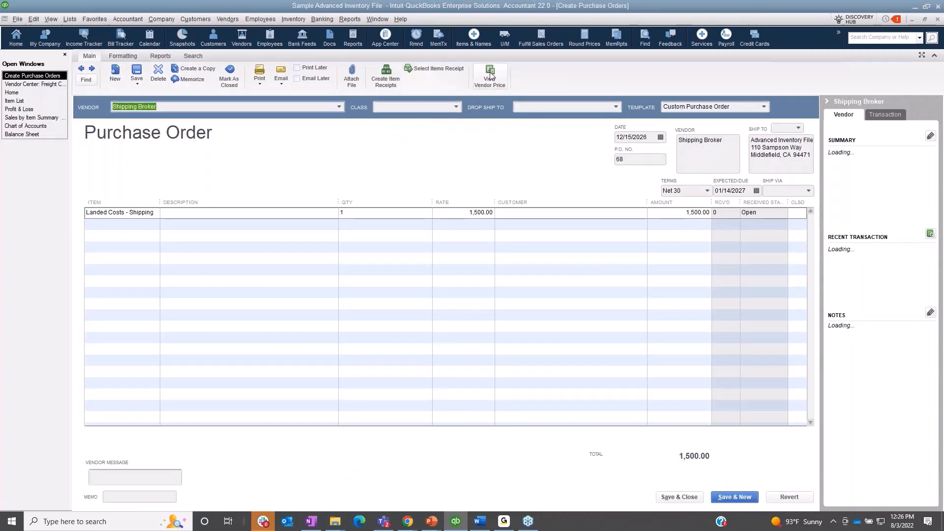
# Step: Create an item receipt from Shipping Broker's open purchase order 68, mark it as a received bill and save it
pyautogui.click(396, 84)
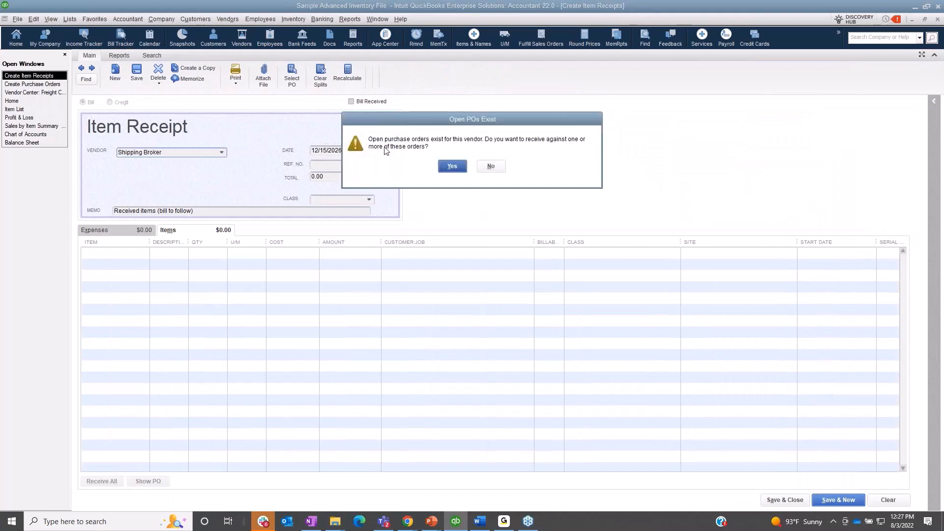
pyautogui.click(447, 167)
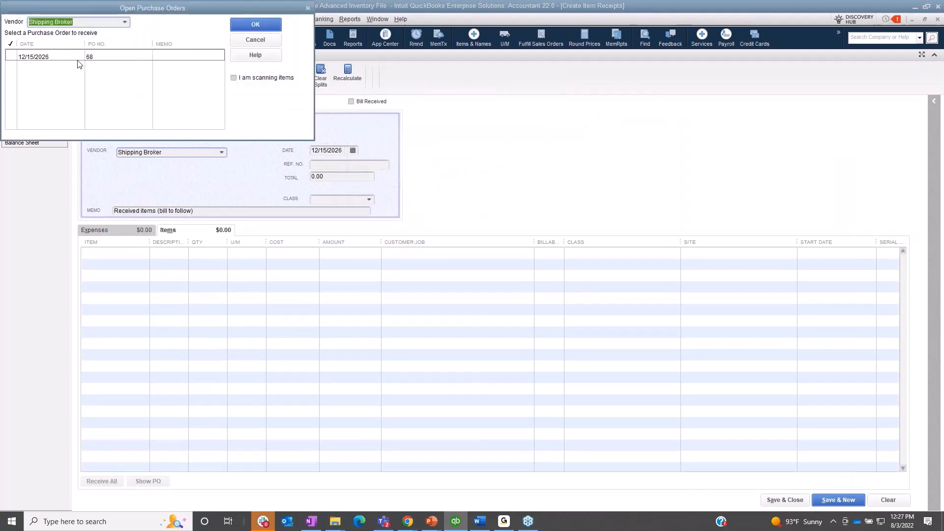
pyautogui.click(33, 56)
pyautogui.click(245, 28)
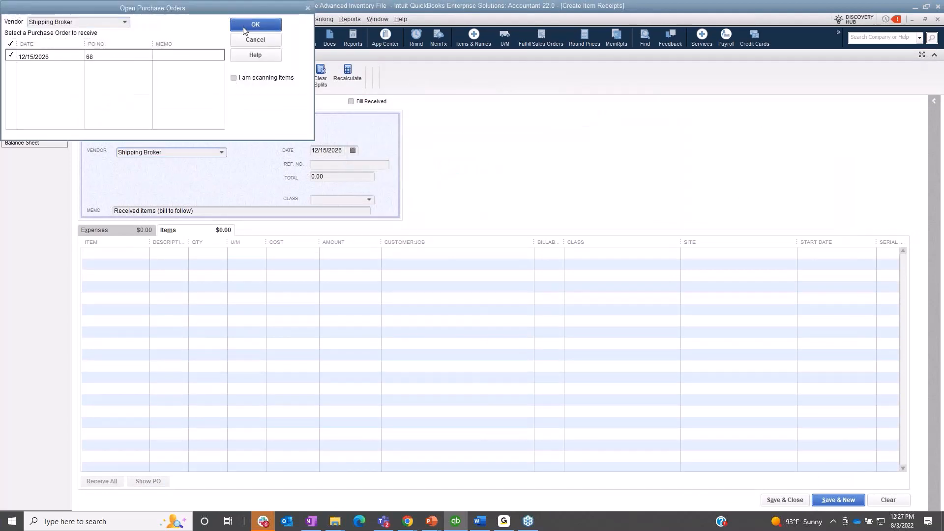
pyautogui.click(372, 102)
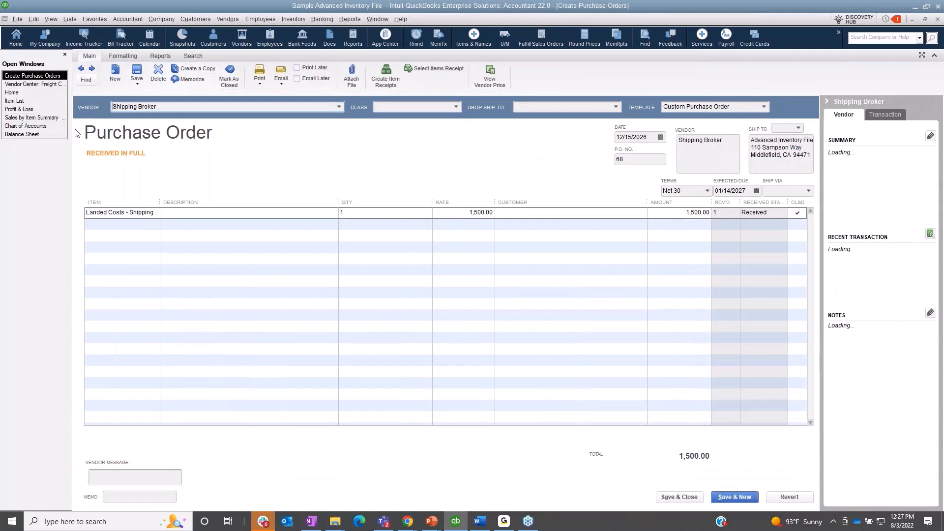
# Step: Review the Landed Cost Clearing balance on the Balance Sheet report
pyautogui.click(58, 135)
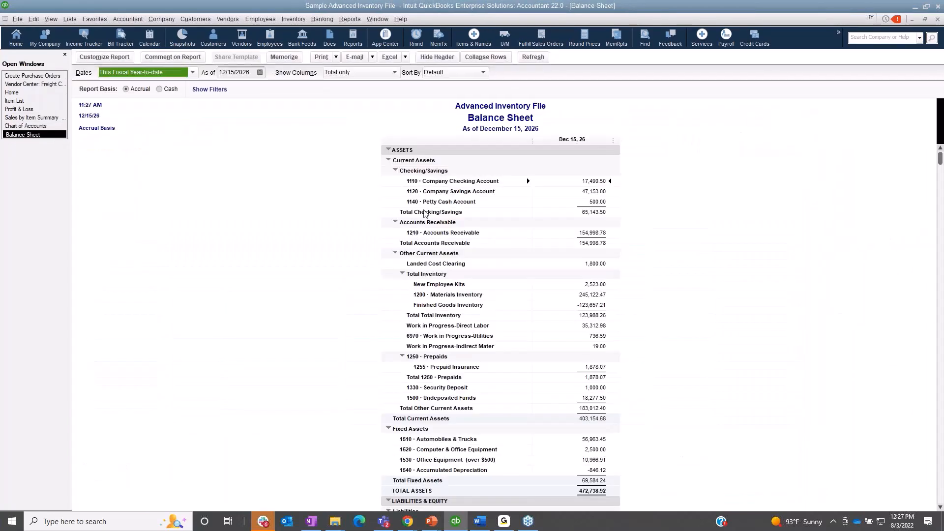
pyautogui.click(593, 262)
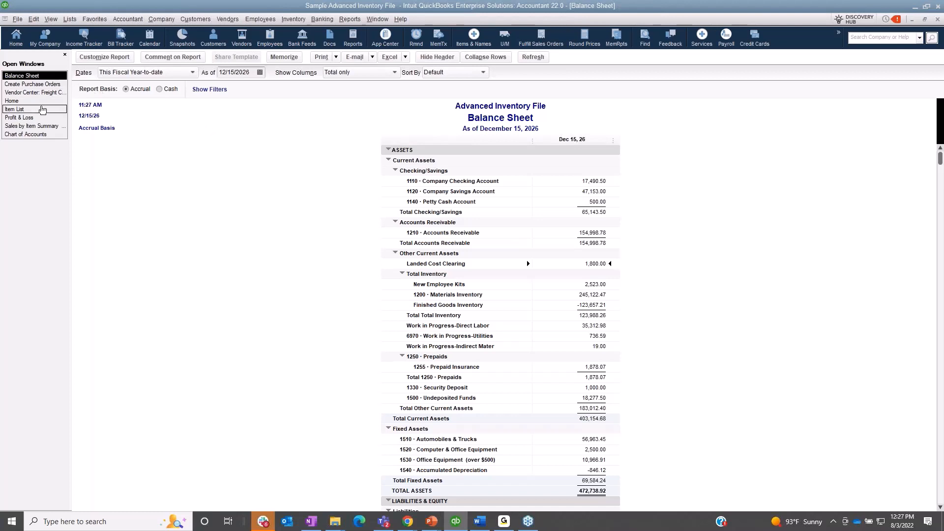
# Step: Open Main Inventory Supplier's bill 1234 from the Vendor Center and widen its Description column
pyautogui.click(228, 19)
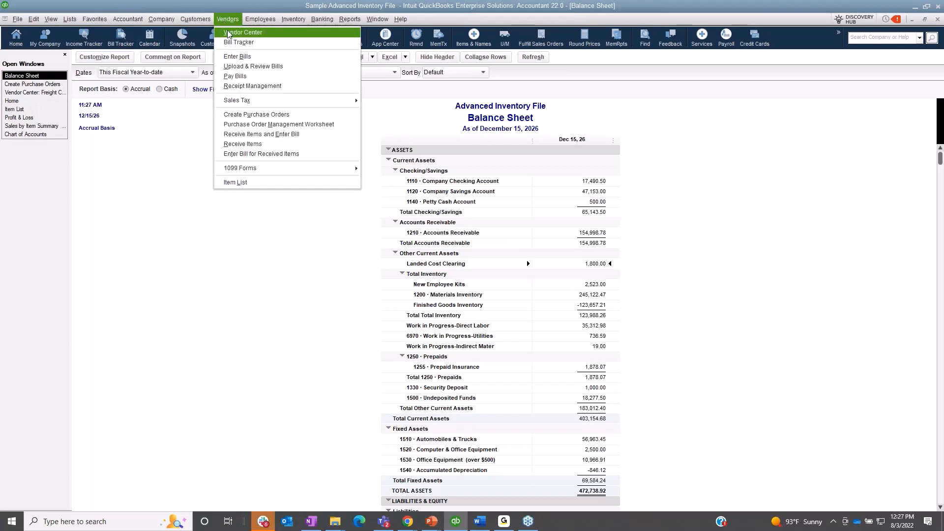
pyautogui.click(234, 33)
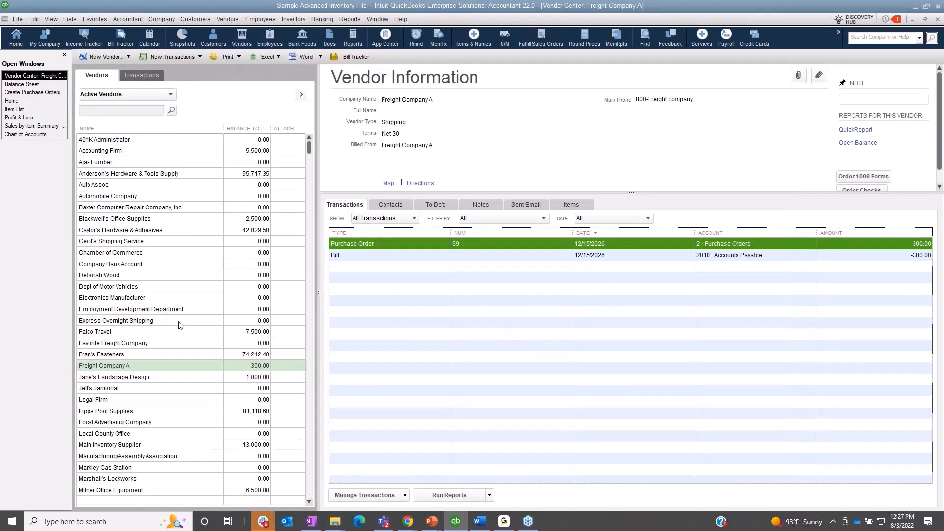
pyautogui.click(128, 389)
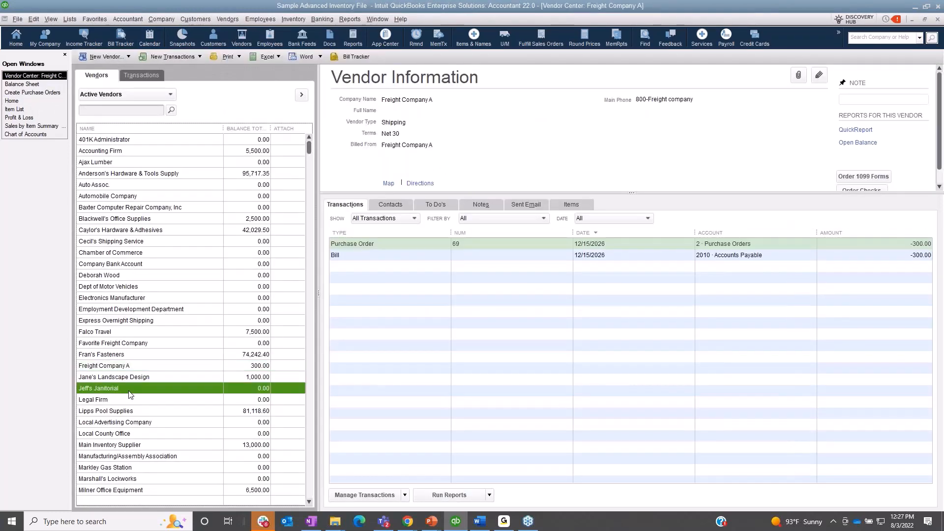
pyautogui.click(128, 444)
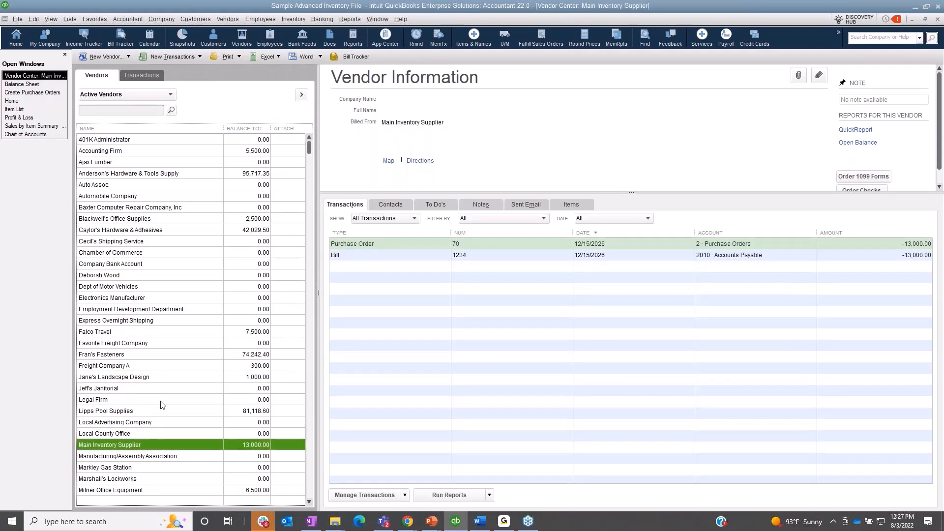
pyautogui.click(476, 255)
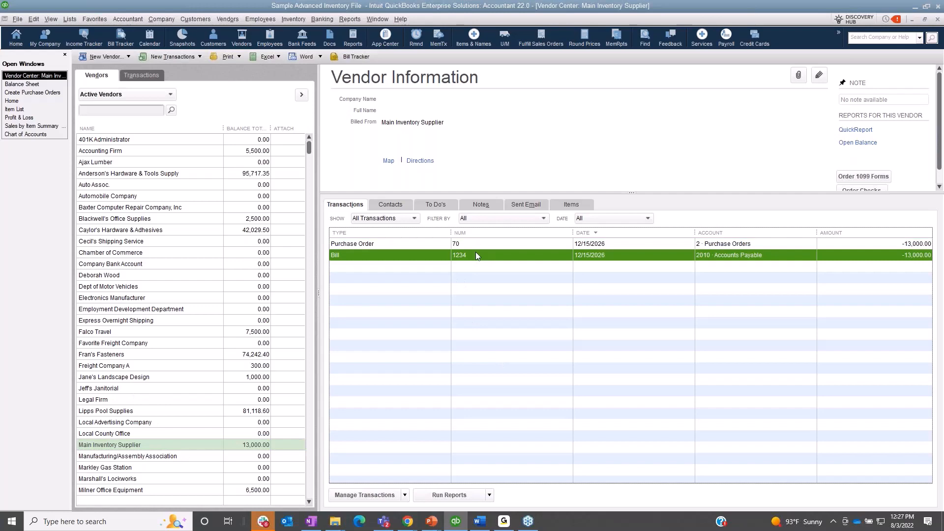
pyautogui.doubleClick(476, 252)
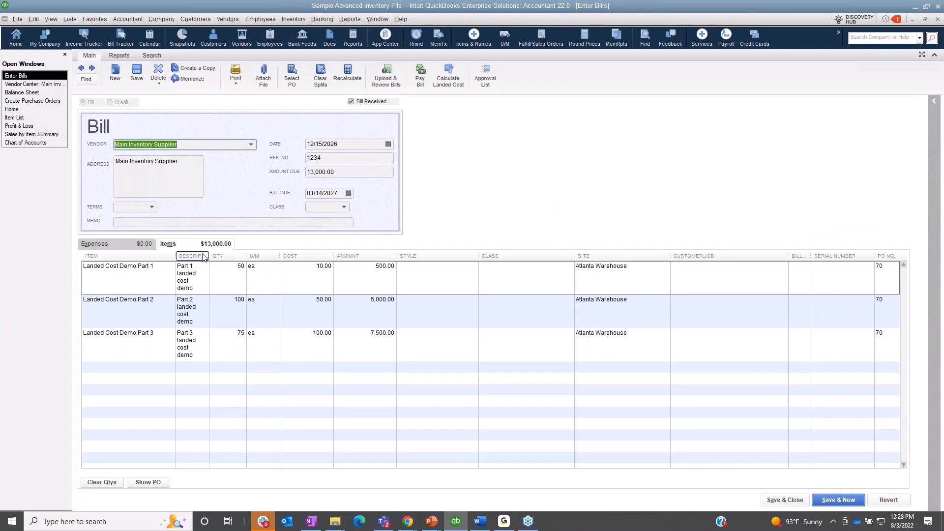
pyautogui.moveTo(209, 255); pyautogui.dragTo(263, 260)
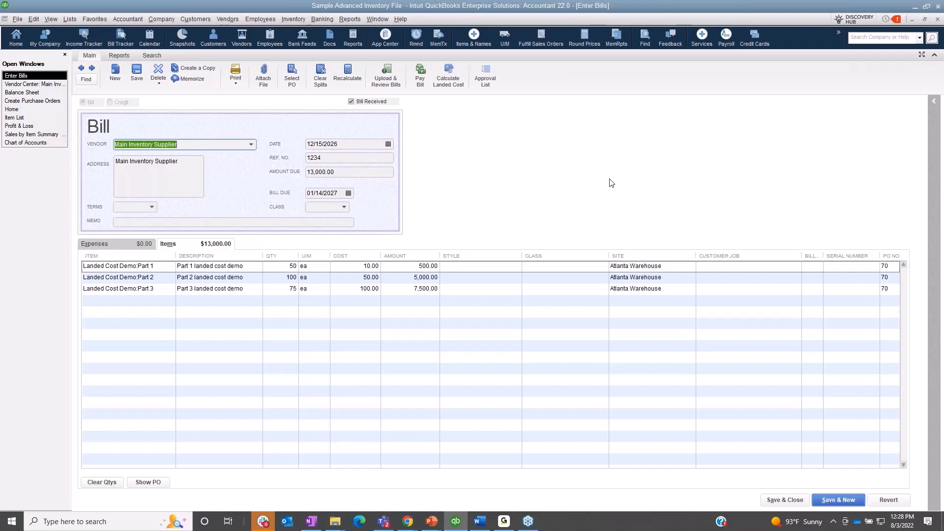
# Step: Start the landed cost calculation and filter the shipping and handling bills to a custom range of 01/01/2020 to 01/01/2035
pyautogui.click(448, 81)
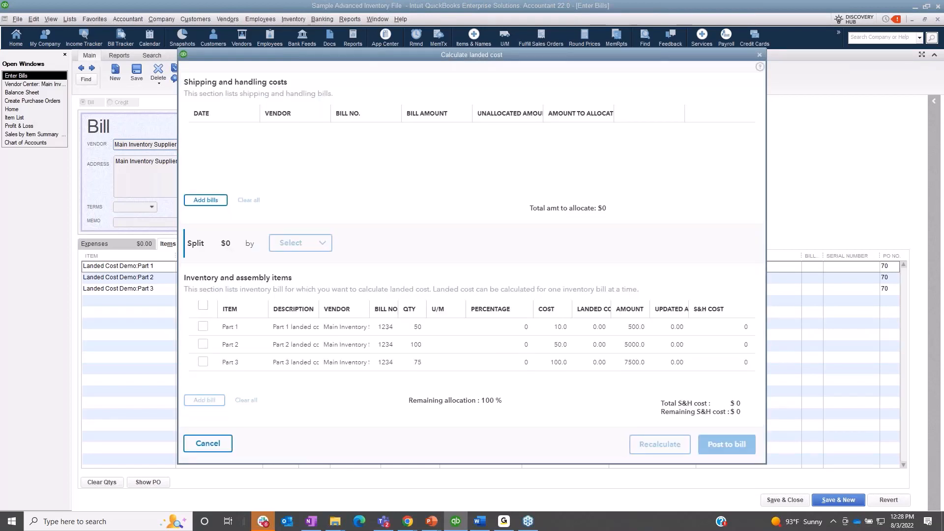
pyautogui.click(212, 201)
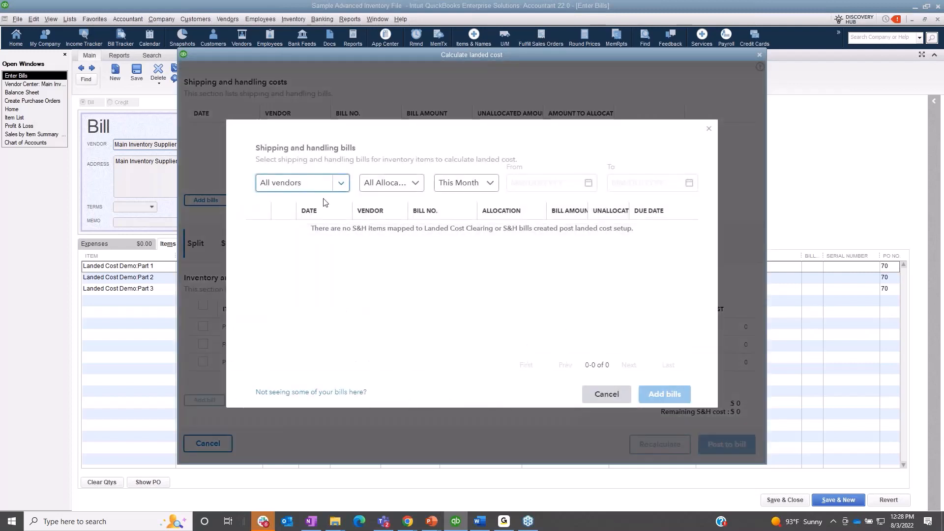
pyautogui.click(488, 187)
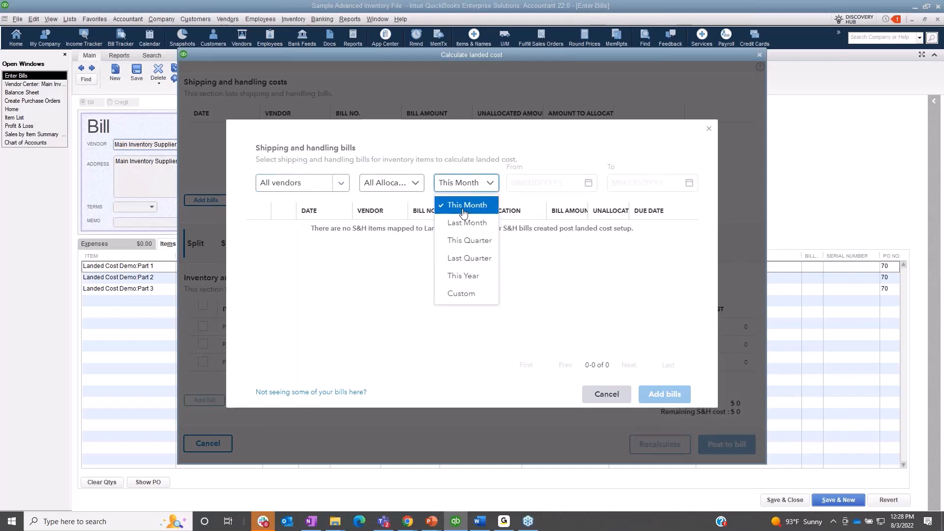
pyautogui.click(487, 293)
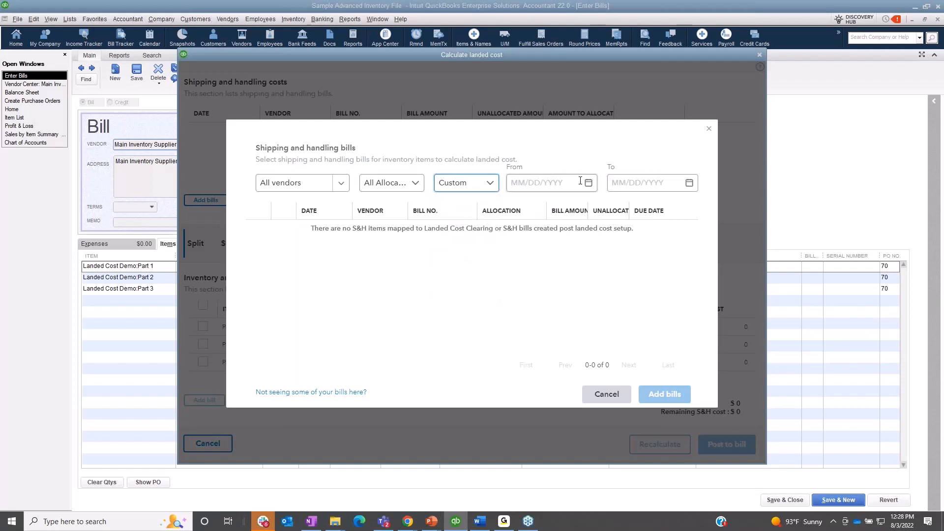
pyautogui.click(565, 184)
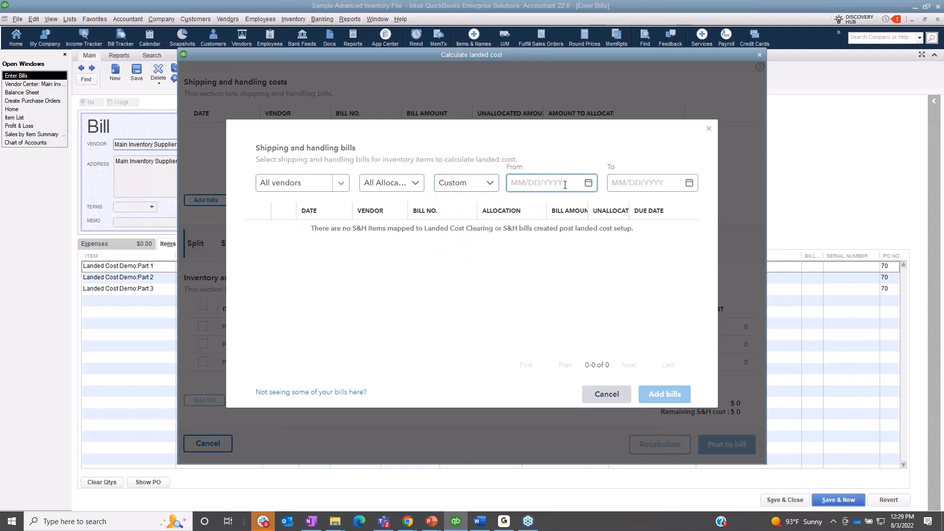
pyautogui.write('01/01/2020')
pyautogui.press('Tab')
pyautogui.write('01/01/')
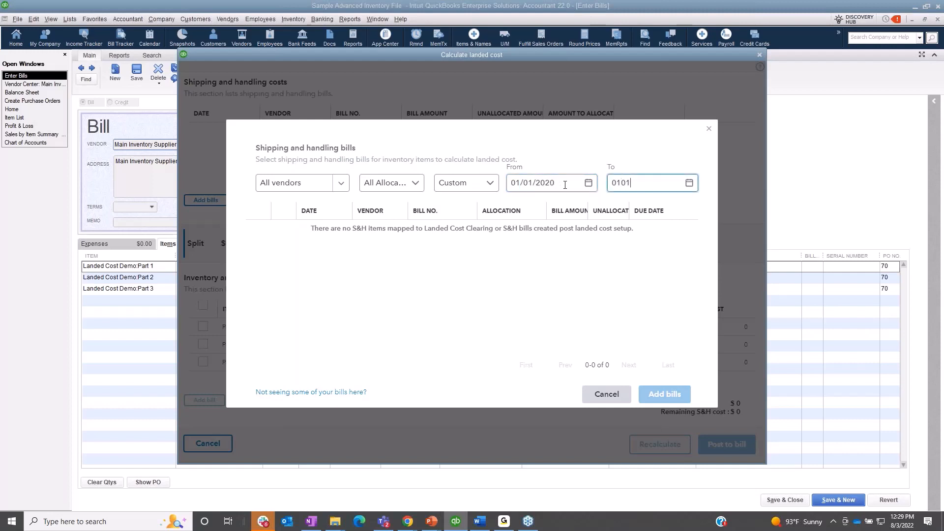
pyautogui.write('2035')
pyautogui.press('Tab')
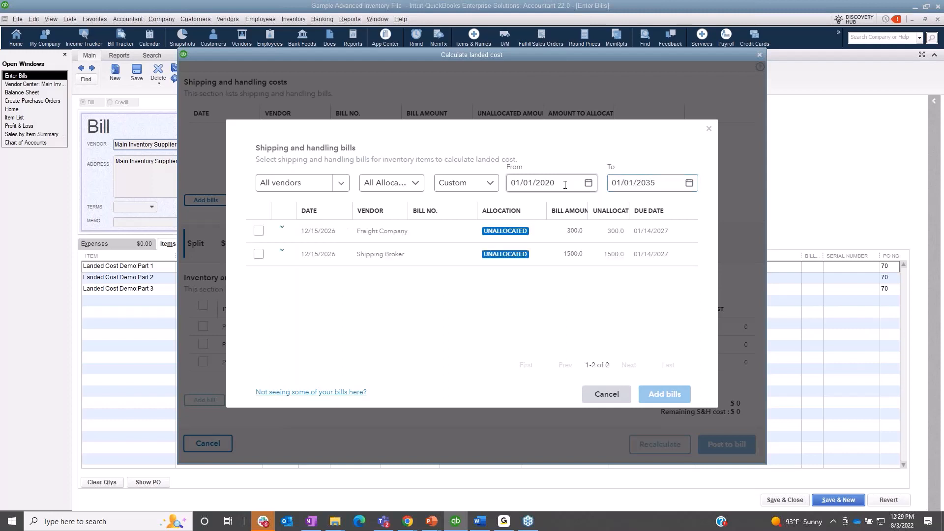
# Step: Add the Freight Company A and Shipping Broker bills to the landed cost calculation
pyautogui.click(259, 232)
pyautogui.click(259, 253)
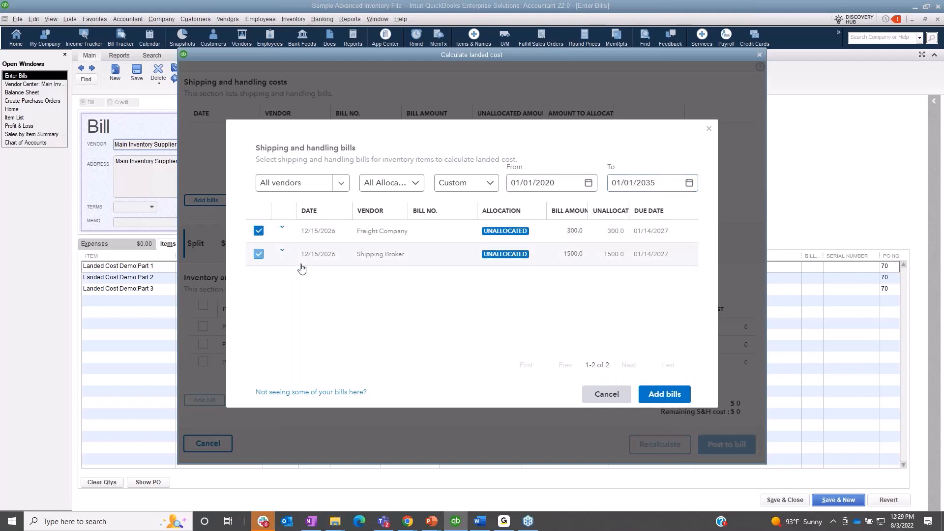
pyautogui.click(682, 399)
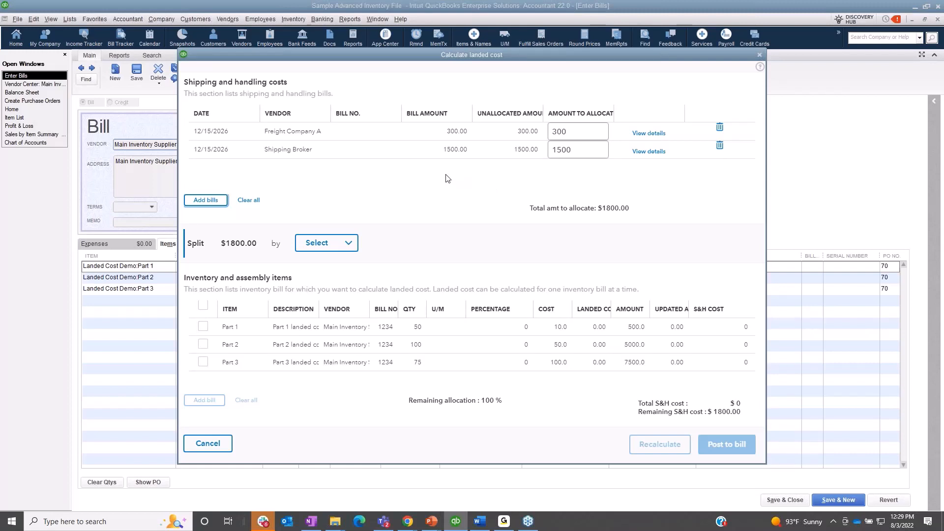
# Step: Try splitting the $1800.00 among the parts by Quantity, Percentage, Amount and S&H Cost (manual) to compare the allocations
pyautogui.click(351, 246)
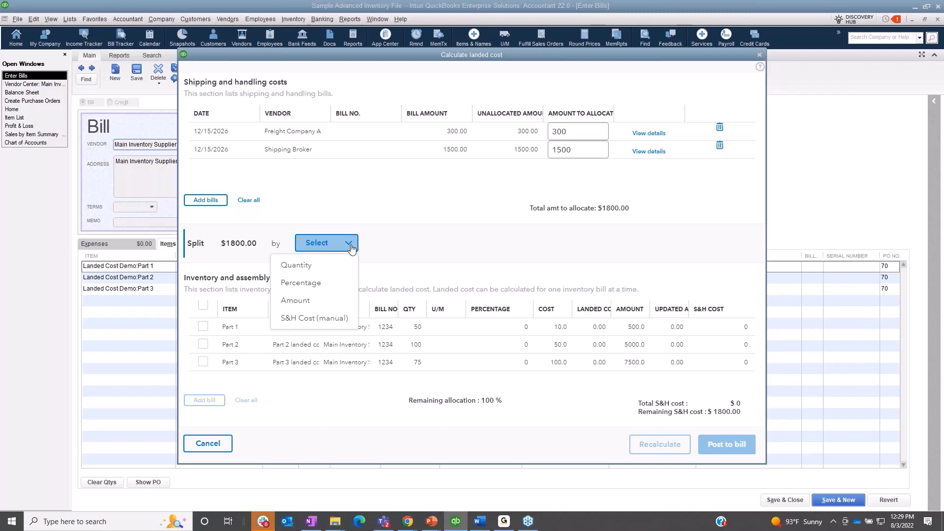
pyautogui.click(296, 265)
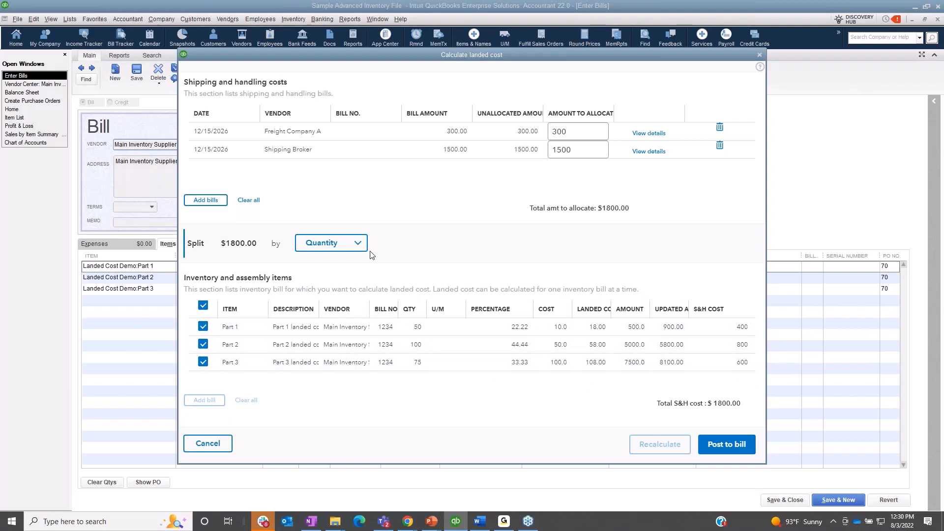
pyautogui.click(335, 243)
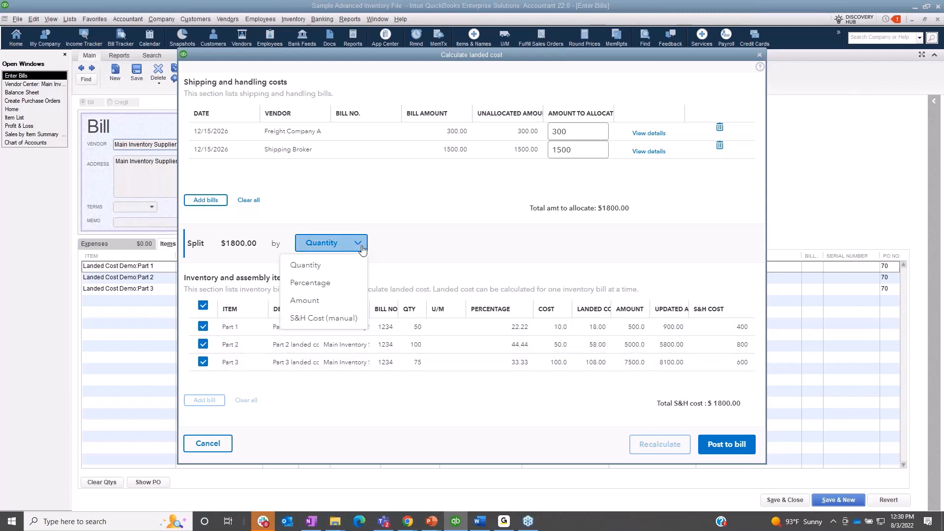
pyautogui.click(346, 286)
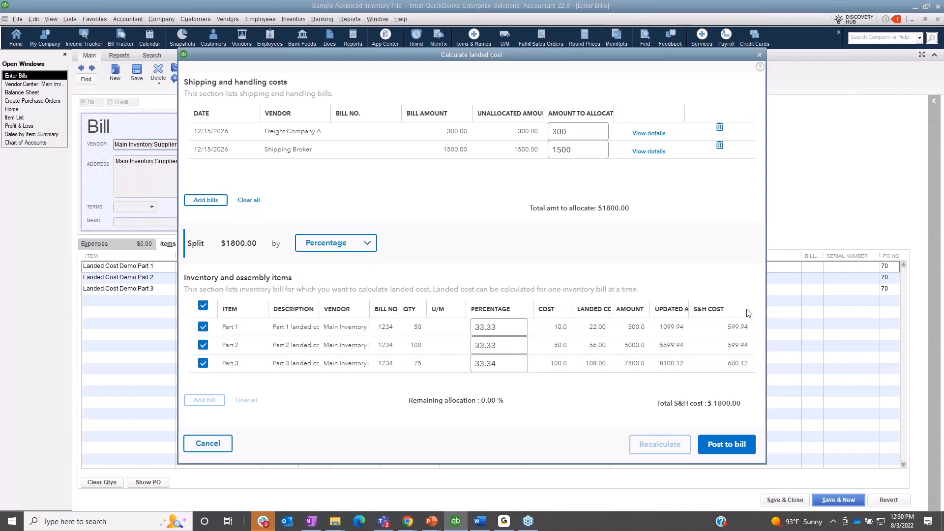
pyautogui.click(367, 246)
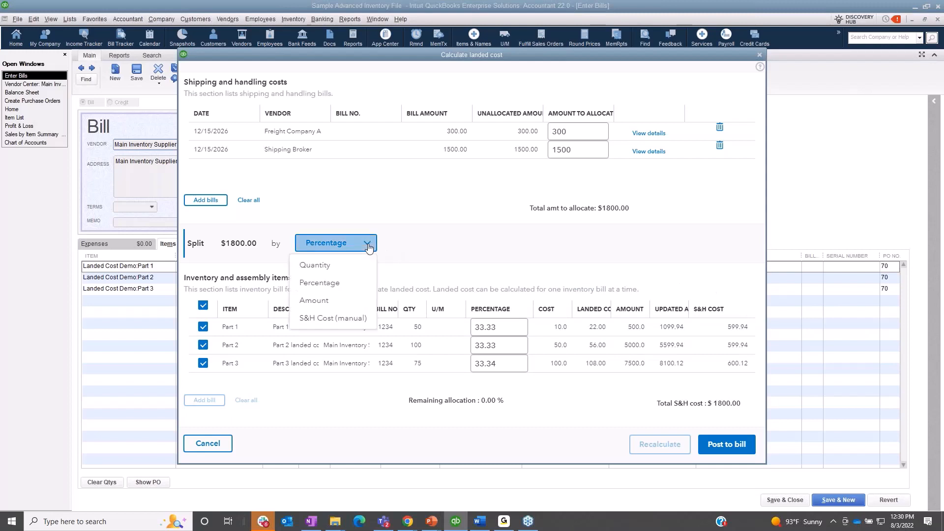
pyautogui.click(332, 304)
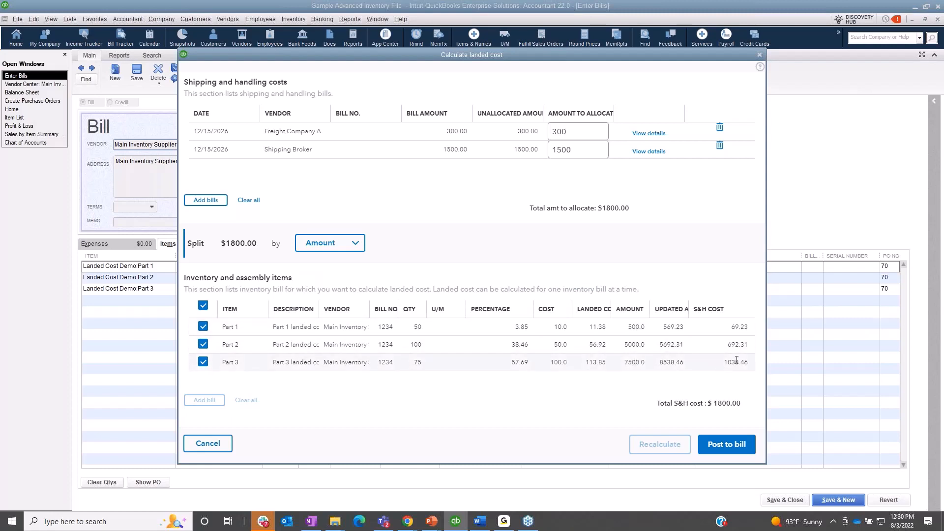
pyautogui.click(353, 246)
pyautogui.click(319, 316)
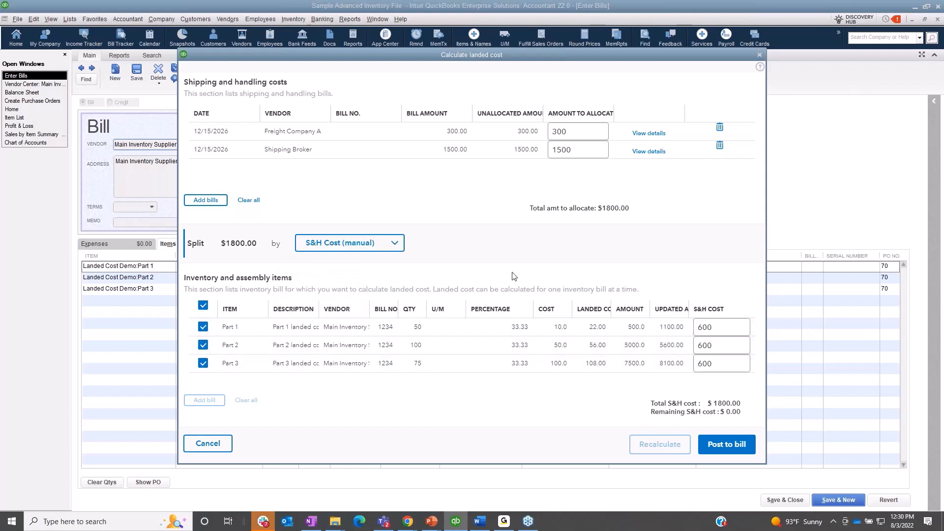
pyautogui.click(732, 328)
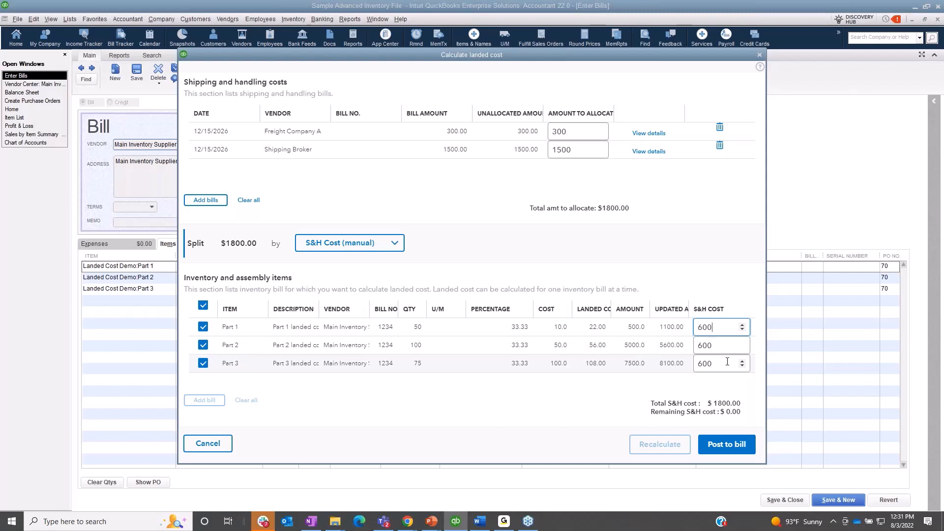
# Step: Split the shipping and handling costs by Amount and post the landed cost to the bill
pyautogui.click(354, 250)
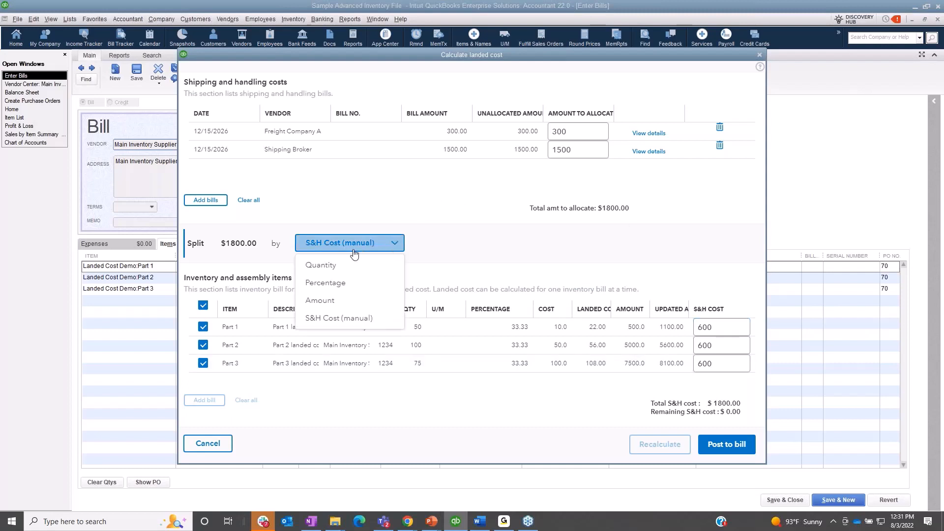
pyautogui.click(319, 300)
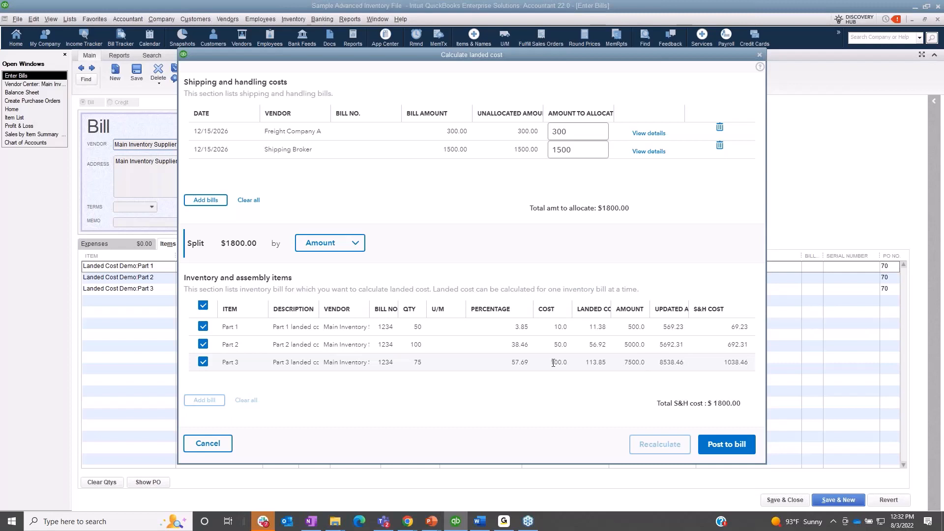
pyautogui.click(744, 450)
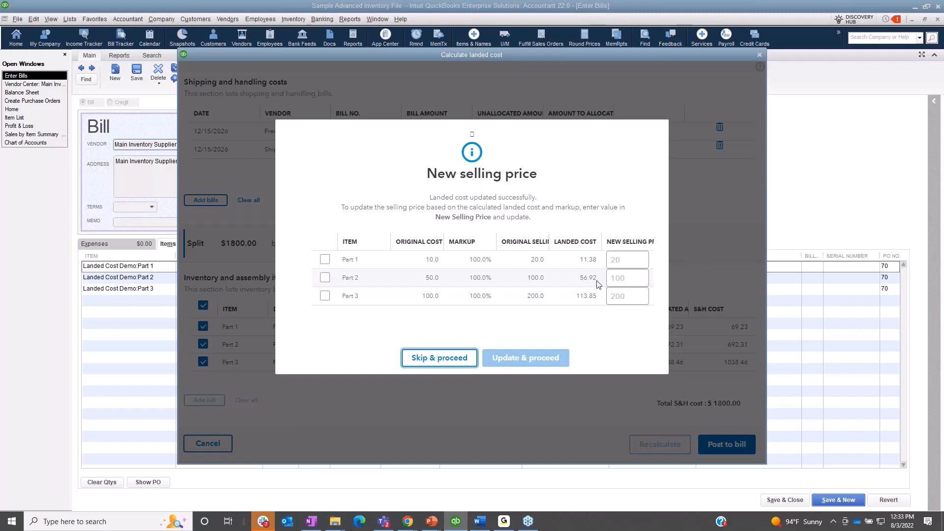
# Step: Update Part 2's selling price to 110 based on the landed cost and acknowledge the post-to-bill notice
pyautogui.click(629, 278)
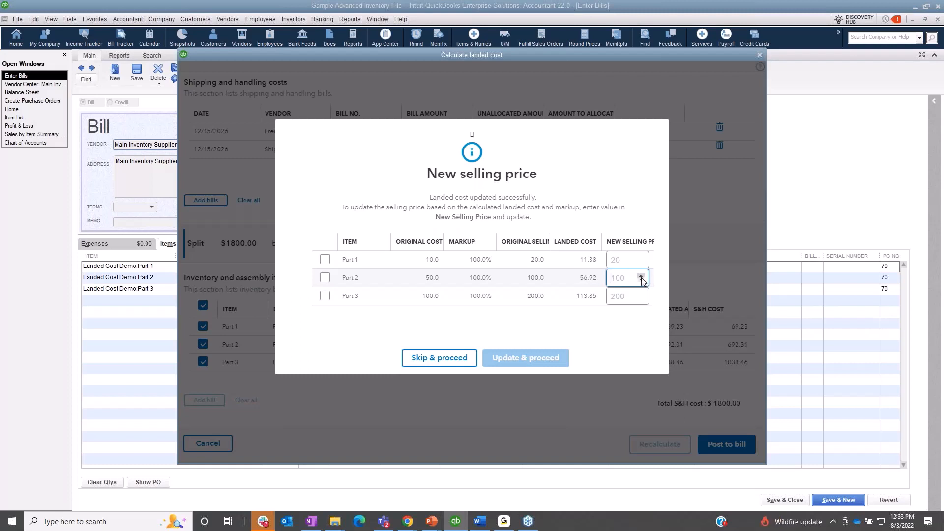
pyautogui.click(641, 276)
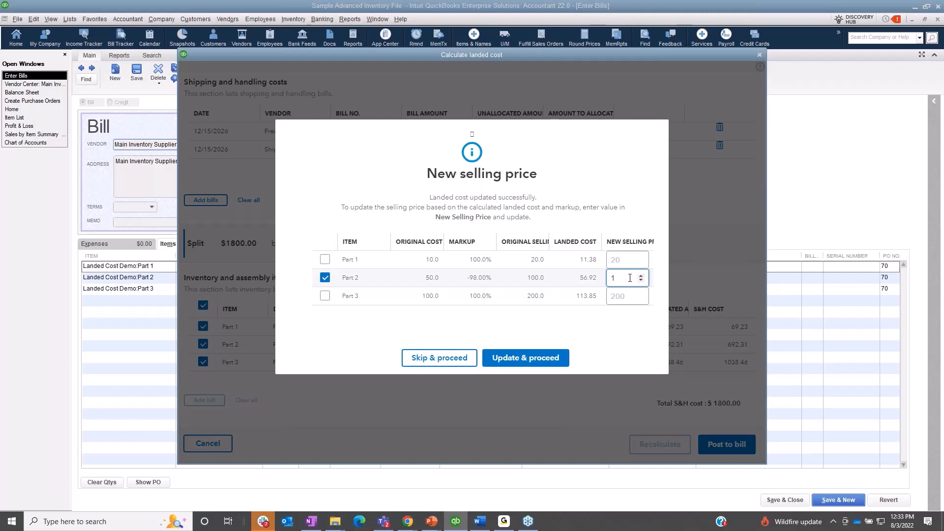
pyautogui.write('10')
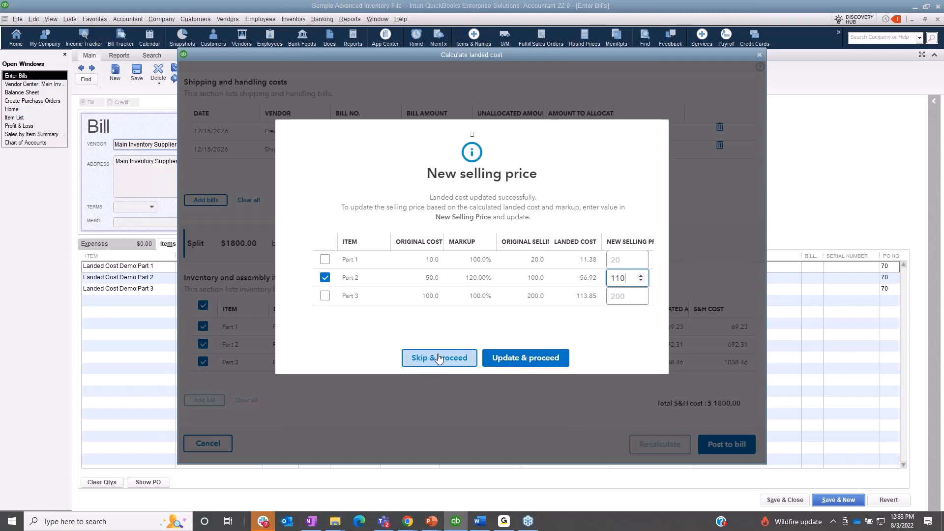
pyautogui.click(518, 361)
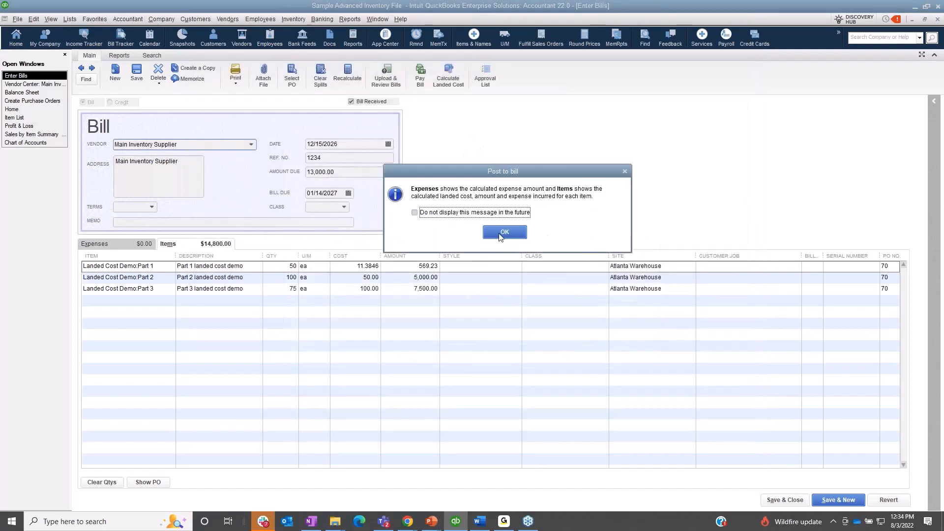
pyautogui.click(500, 236)
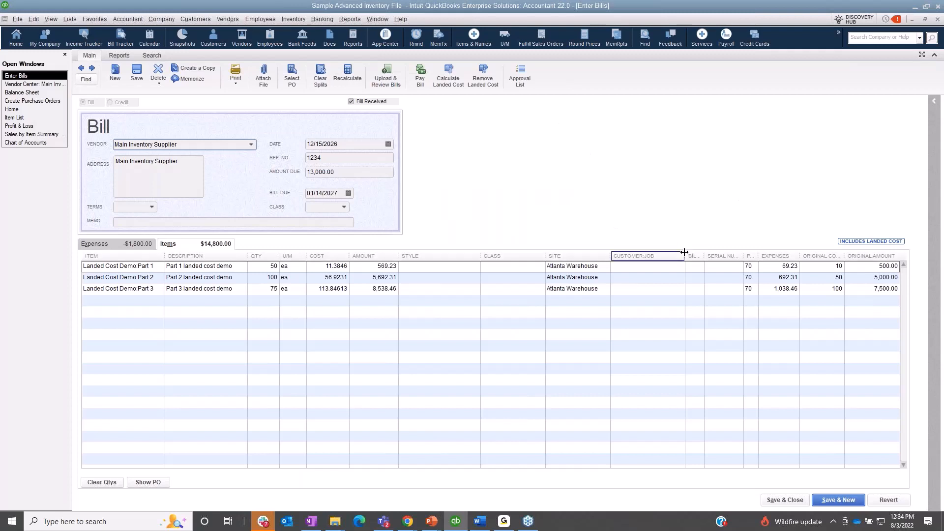
# Step: Narrow the Customer:Job and Class columns in the bill's items and review the bill's expense lines for the landed cost offset
pyautogui.moveTo(685, 253); pyautogui.dragTo(663, 255)
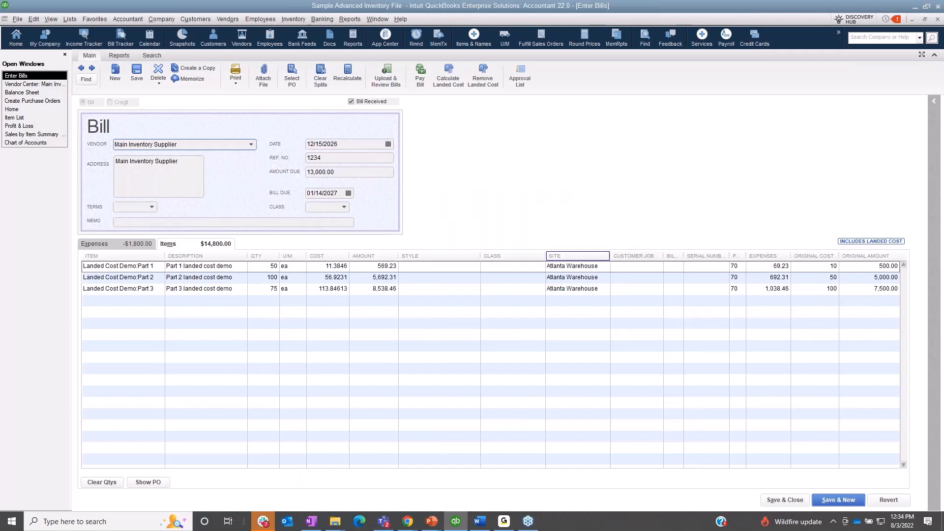
pyautogui.moveTo(546, 254); pyautogui.dragTo(522, 255)
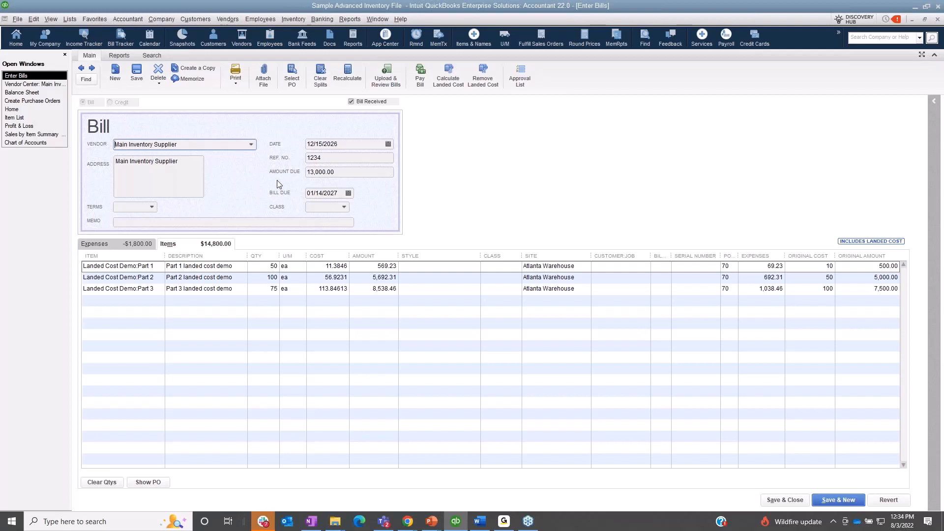
pyautogui.click(96, 242)
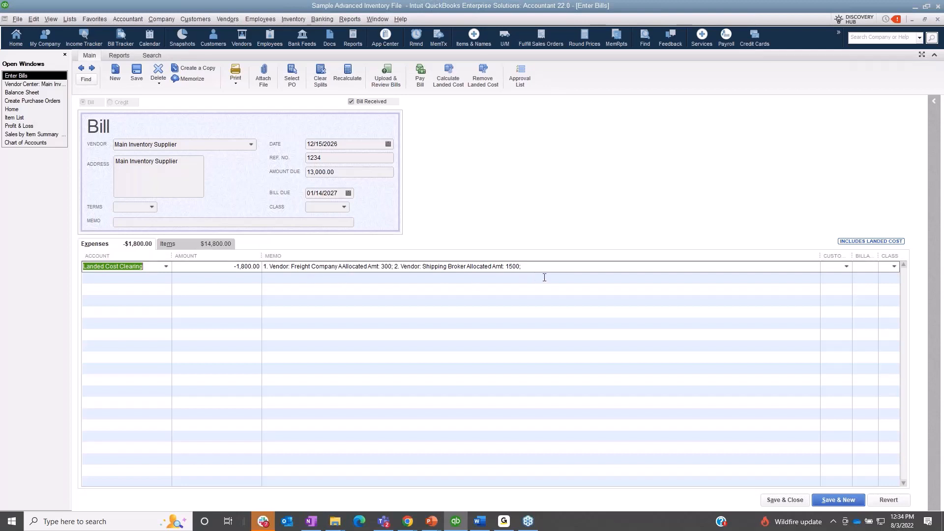
pyautogui.click(190, 244)
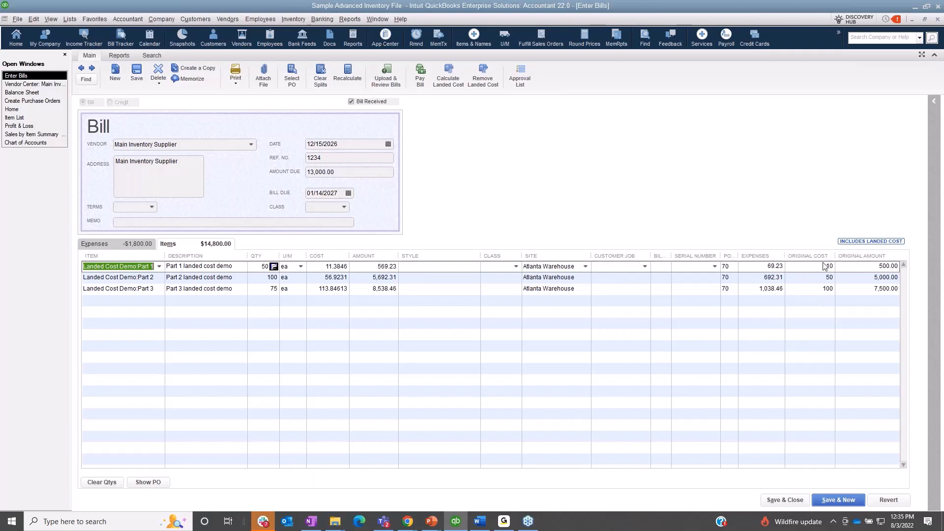
# Step: Save and close the Main Inventory Supplier bill, accepting the change to the linked transaction
pyautogui.click(785, 500)
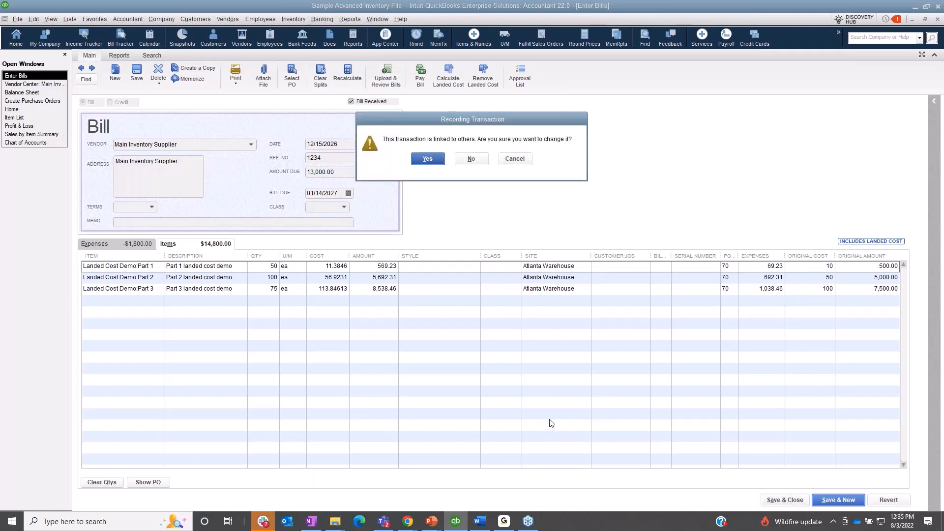
pyautogui.click(424, 160)
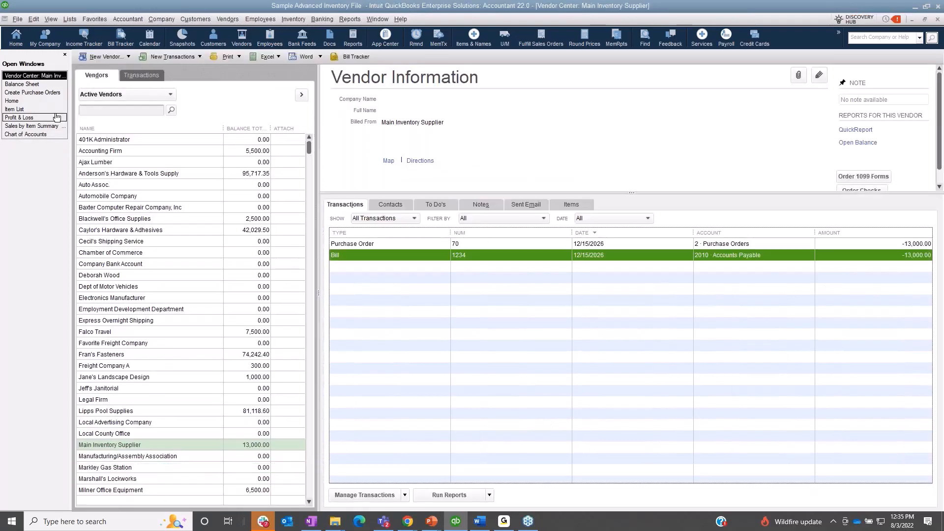
# Step: Check the Balance Sheet and the Landed Cost Clearing account in the Chart of Accounts
pyautogui.click(34, 84)
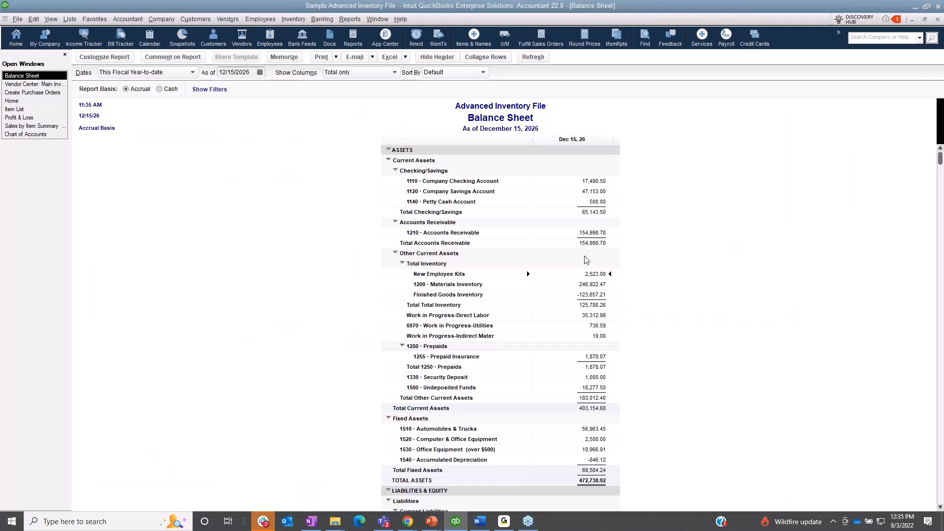
pyautogui.click(37, 134)
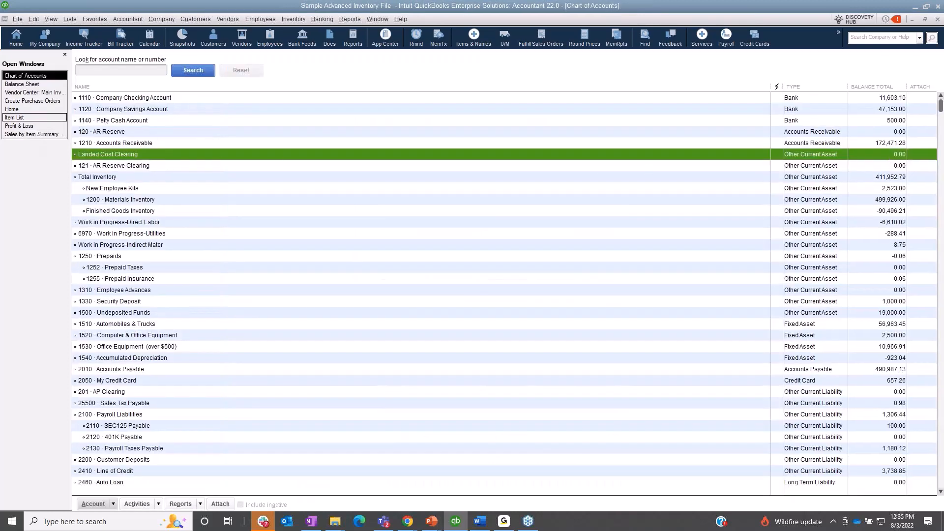
# Step: Examine Part 2's landed cost, sales price and average cost in its item record, then close the record
pyautogui.click(35, 118)
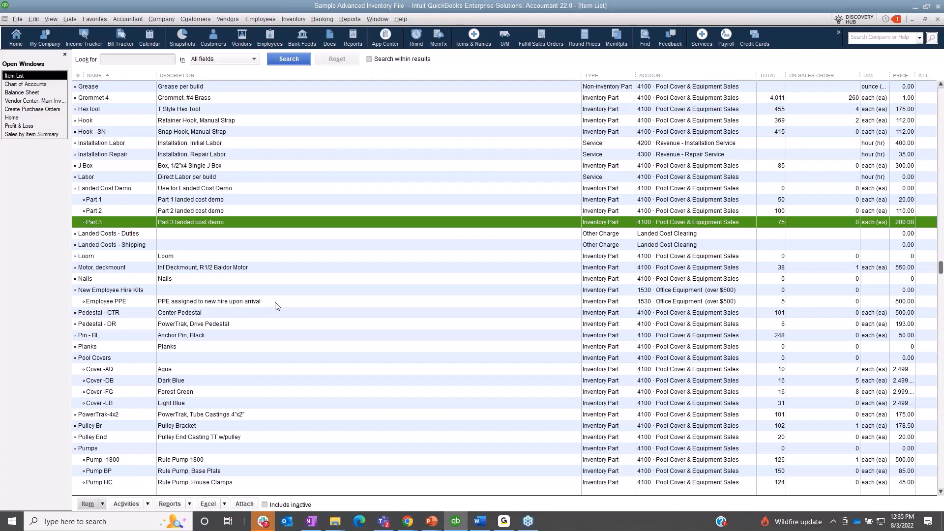
pyautogui.click(251, 209)
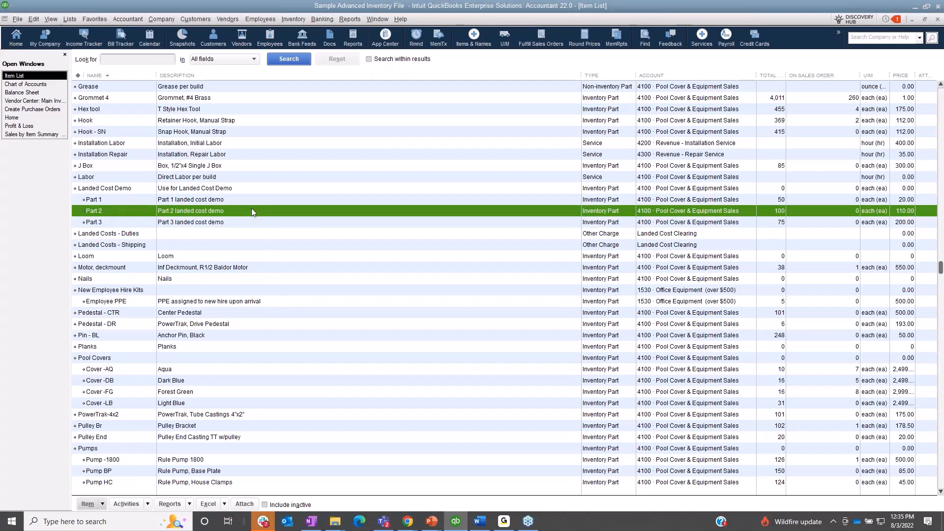
pyautogui.doubleClick(252, 210)
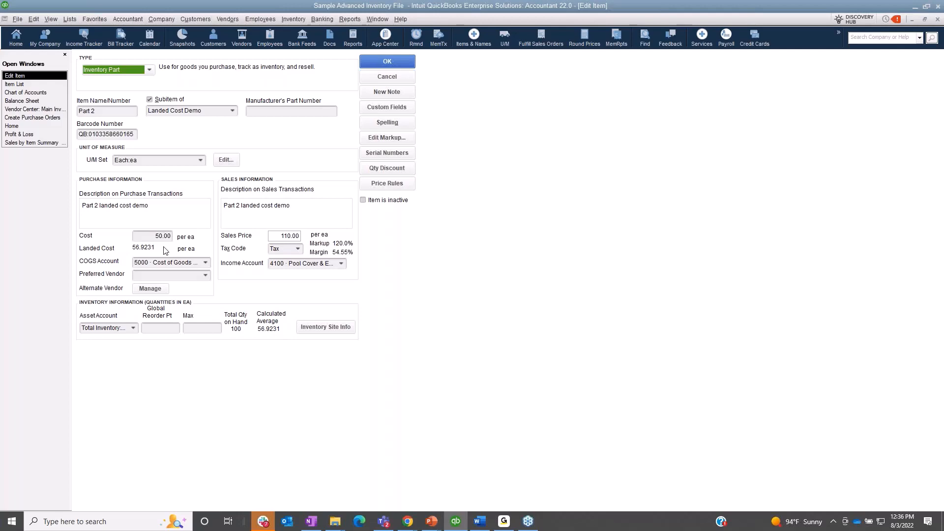
pyautogui.click(413, 66)
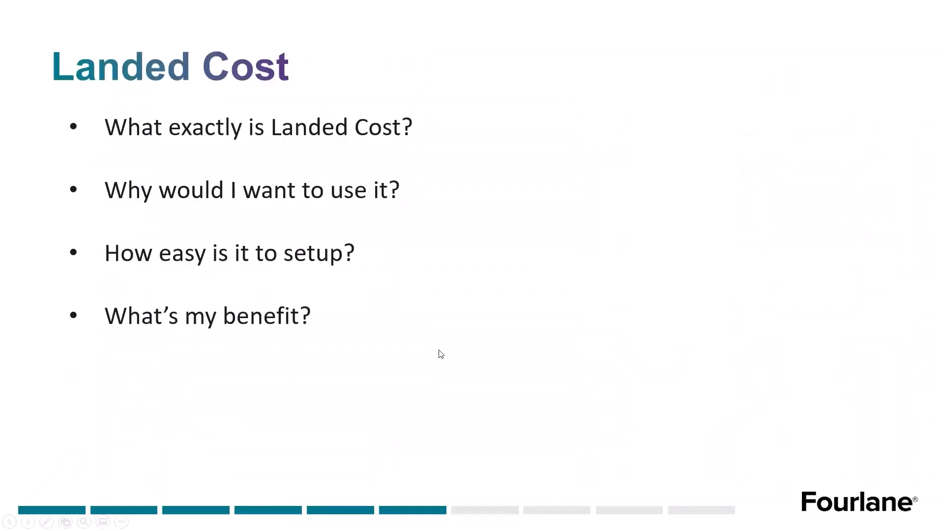
pyautogui.click(28, 522)
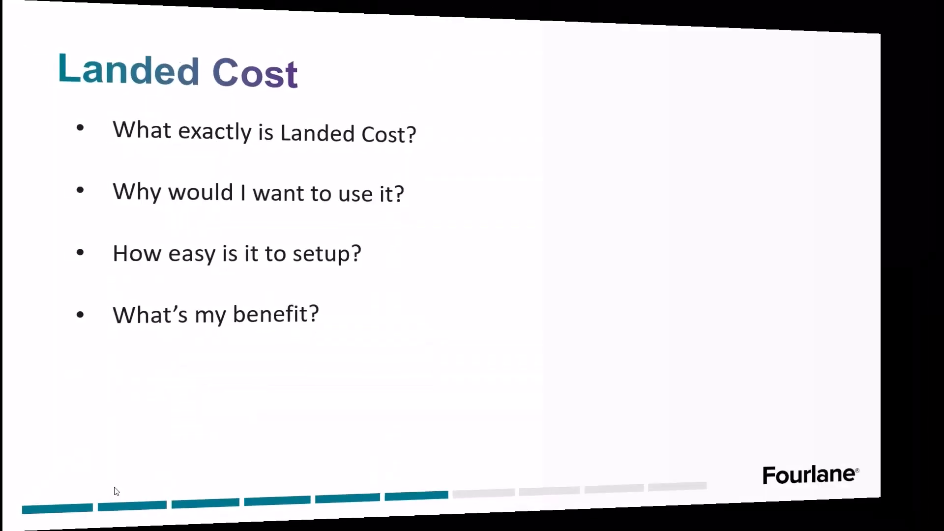